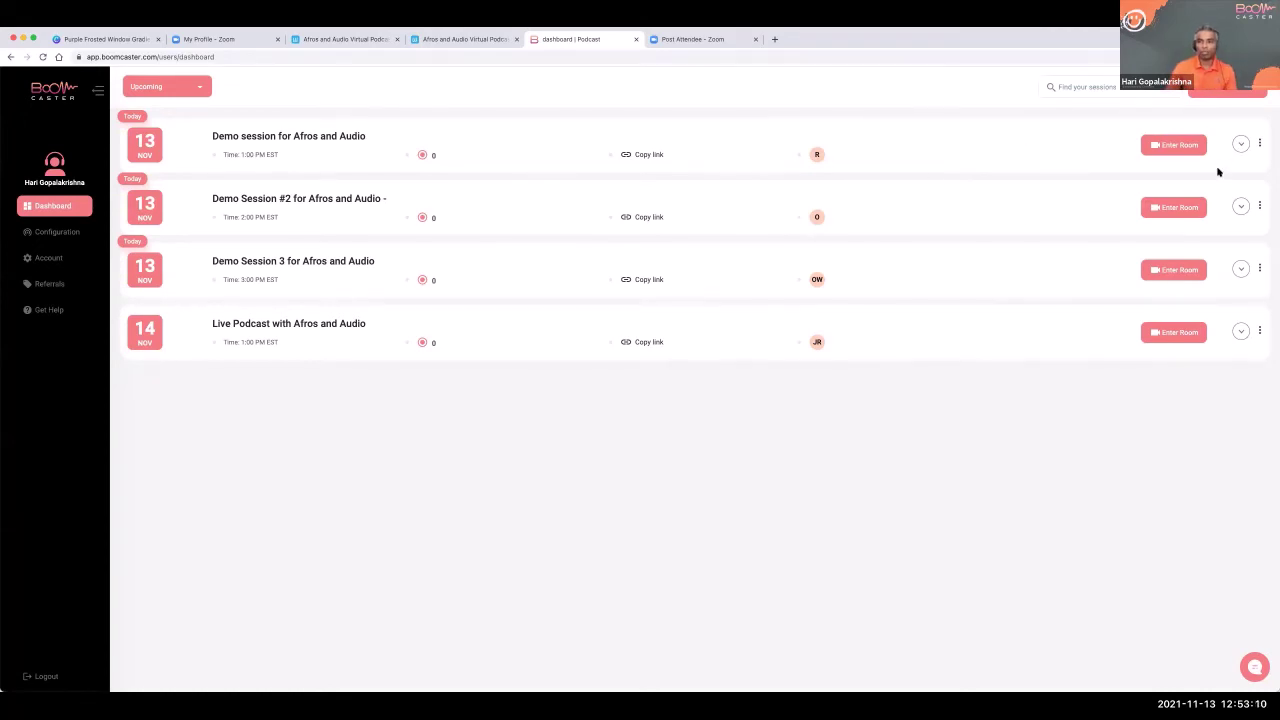
Check the 1:00 PM demo session for recordings, and switch the session list to past sessions
{"action": "left_click", "coordinate": [1240, 145]}
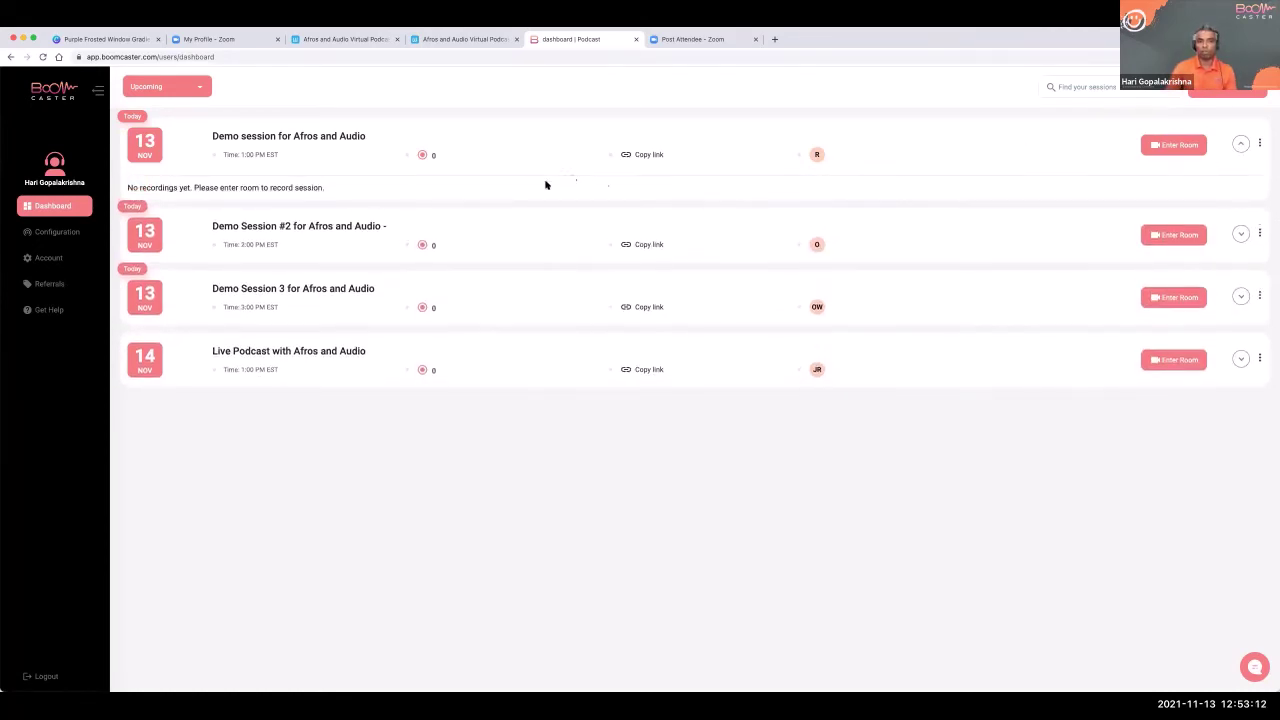
{"action": "left_click", "coordinate": [1240, 143]}
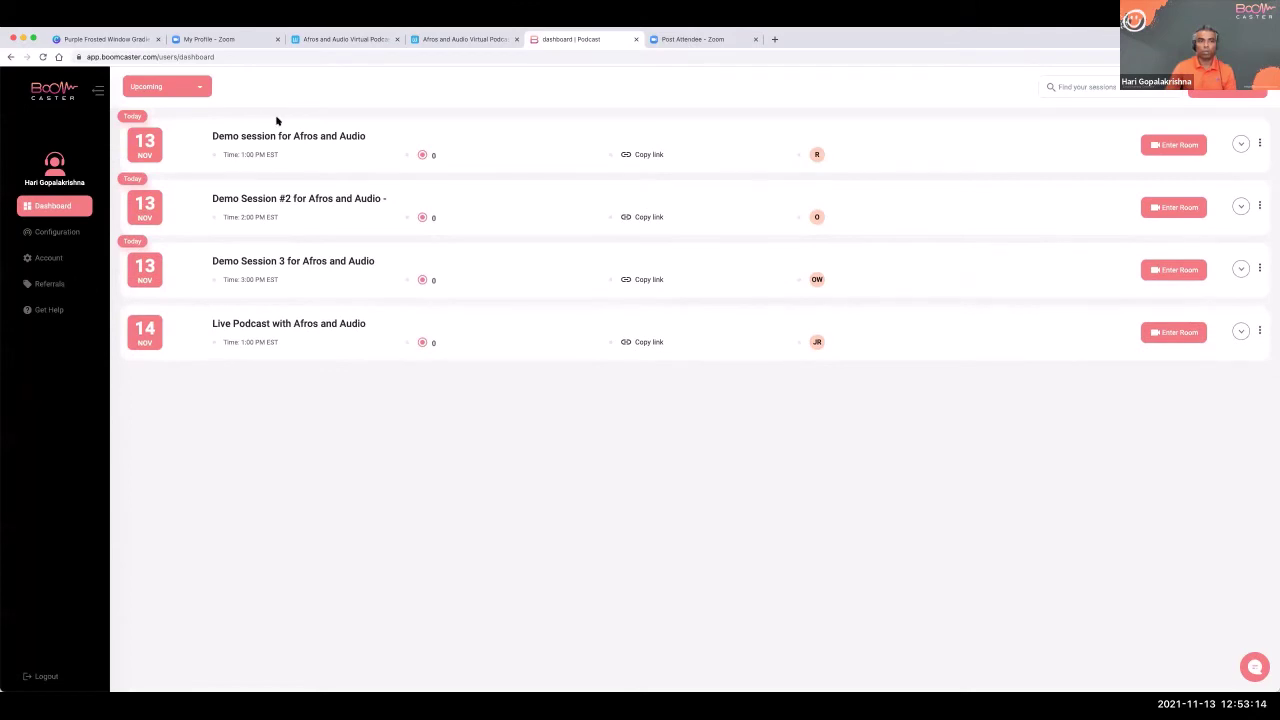
{"action": "left_click", "coordinate": [177, 97]}
{"action": "left_click", "coordinate": [173, 110]}
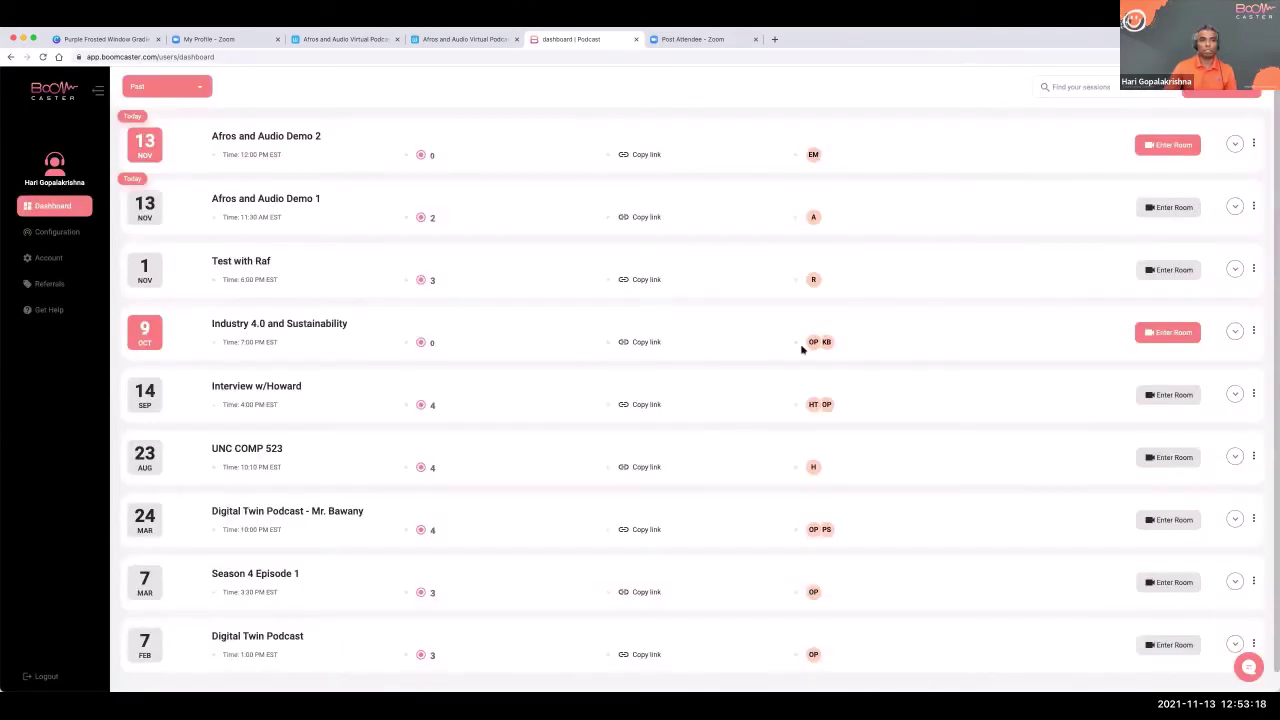
Expand the recordings of the 14 September interview and show the link and download options of its first local recording
{"action": "scroll", "coordinate": [797, 586], "scroll_direction": "down", "scroll_amount": 1}
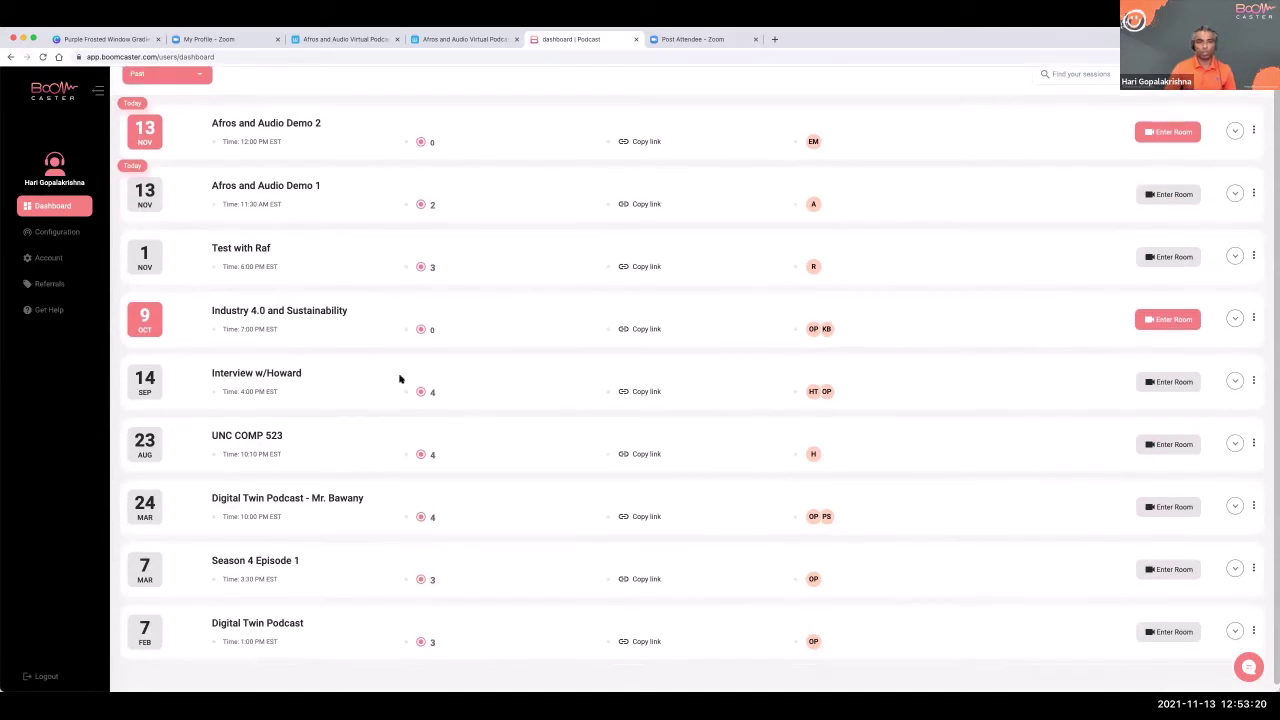
{"action": "left_click", "coordinate": [1235, 379]}
{"action": "scroll", "coordinate": [731, 465], "scroll_direction": "down", "scroll_amount": 3}
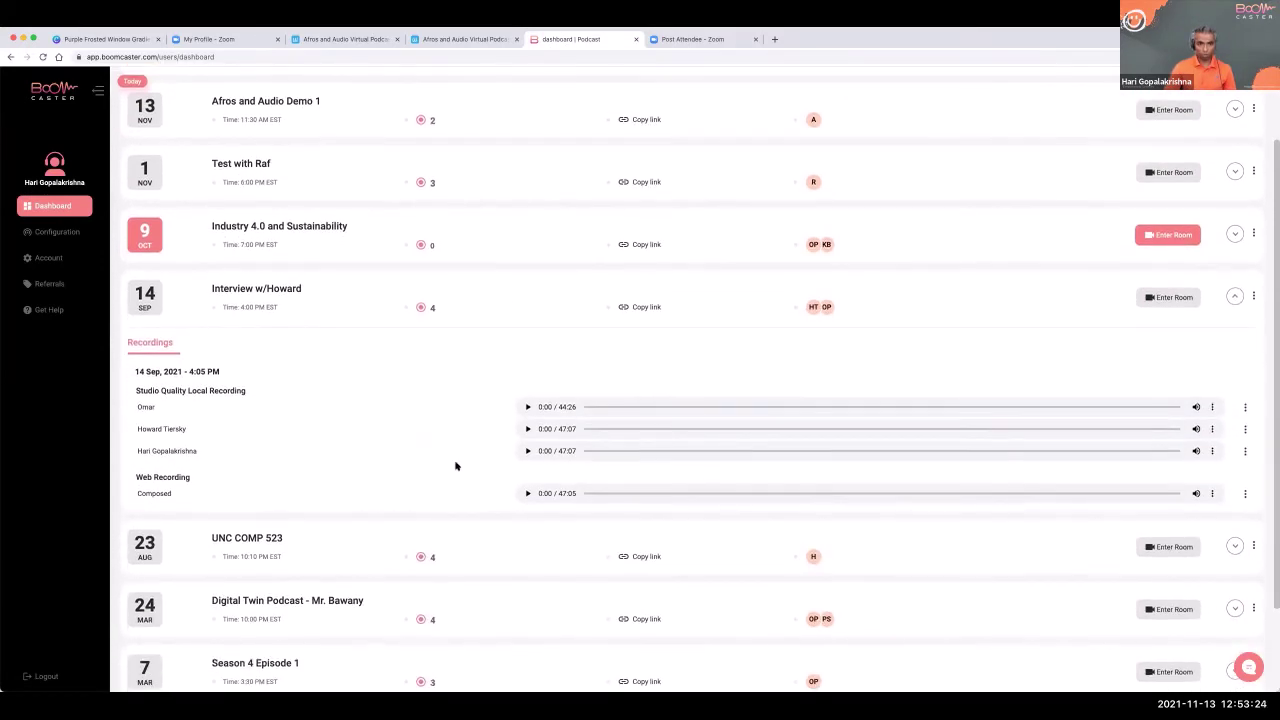
{"action": "double_click", "coordinate": [149, 428]}
{"action": "left_click", "coordinate": [149, 428]}
{"action": "left_click", "coordinate": [1245, 407]}
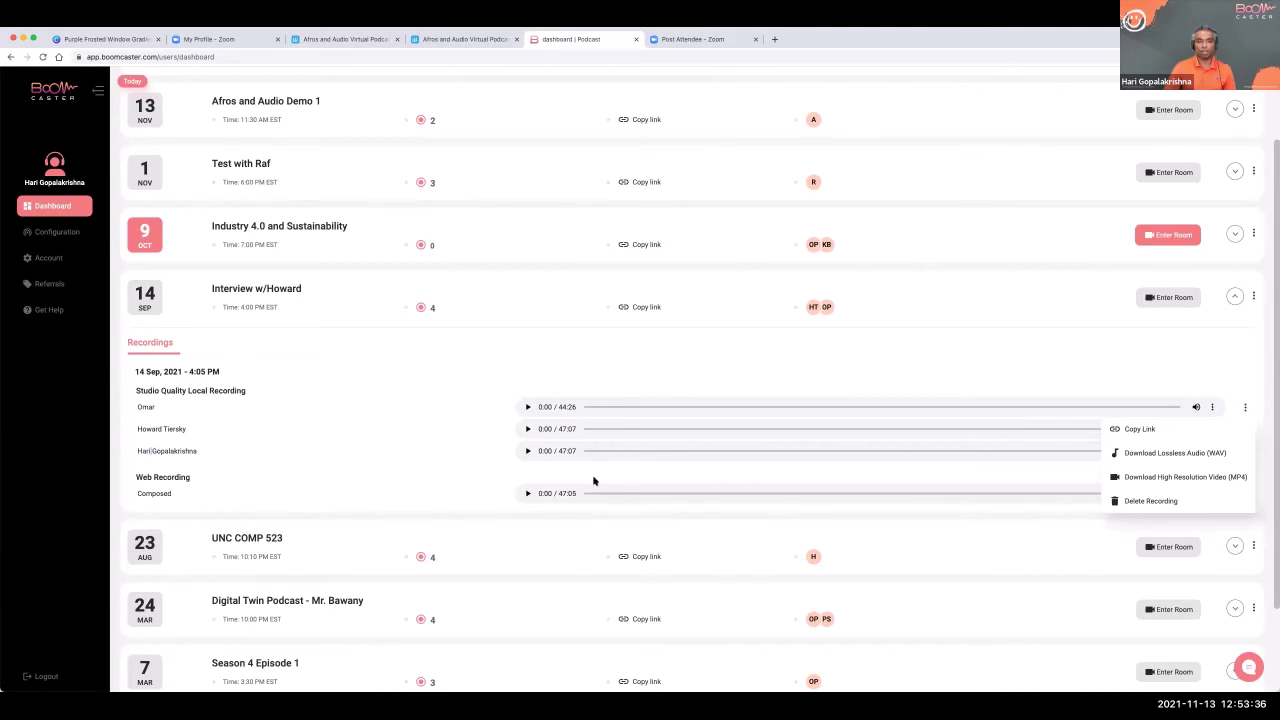
Close the recording options and highlight the Web Recording heading under the interview's local tracks
{"action": "left_click", "coordinate": [351, 486]}
{"action": "left_click_drag", "start_coordinate": [135, 477], "coordinate": [189, 477]}
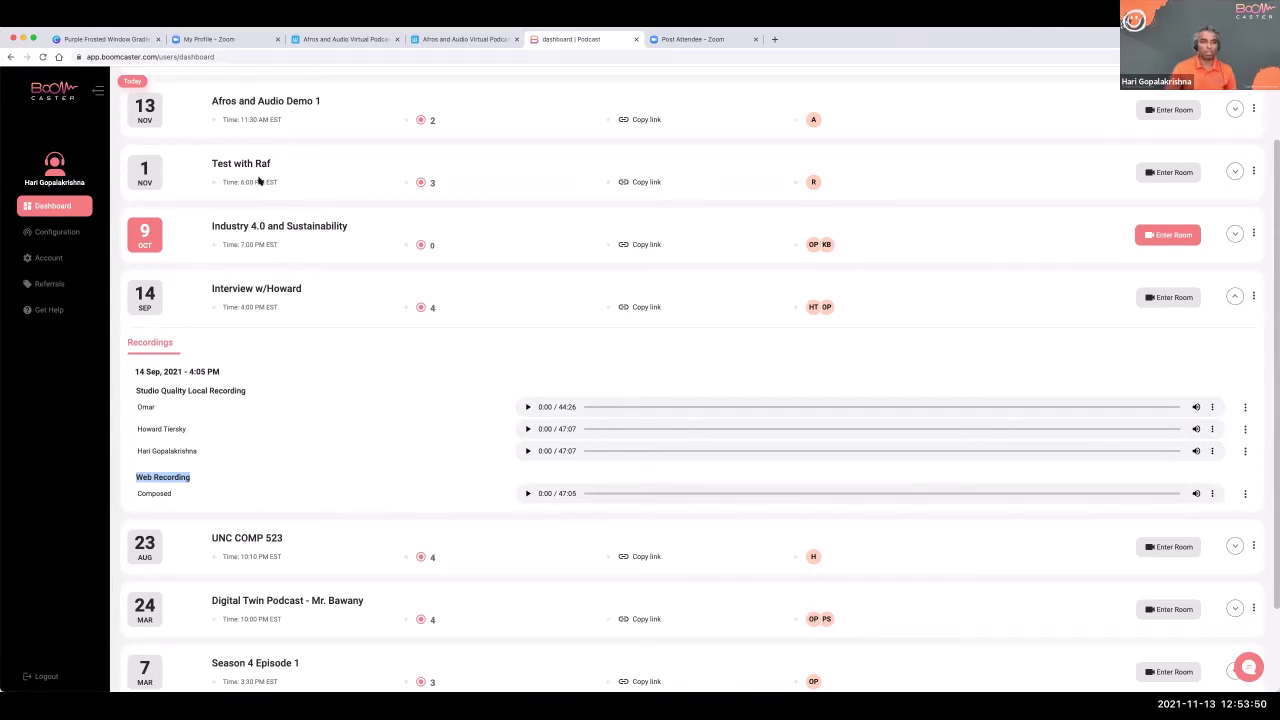
{"action": "scroll", "coordinate": [642, 370], "scroll_direction": "down", "scroll_amount": 1}
{"action": "scroll", "coordinate": [377, 300], "scroll_direction": "up", "scroll_amount": 3}
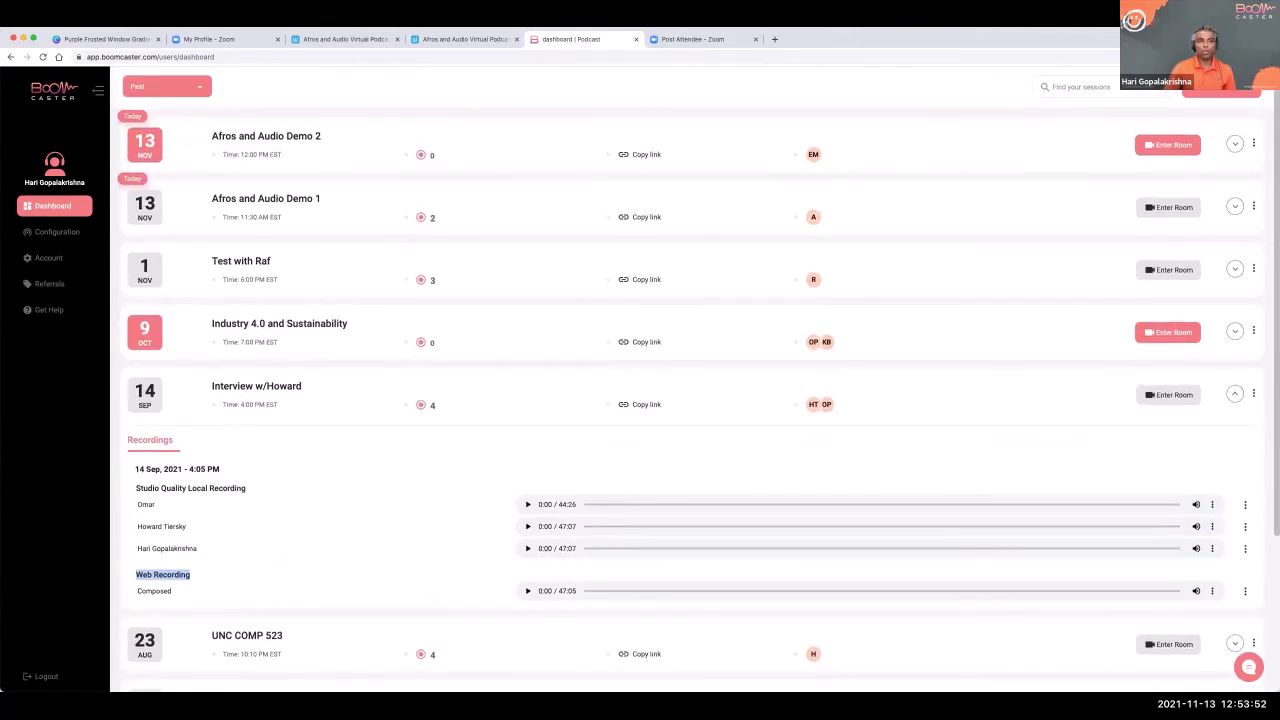
Open the studio customization preview from the Configuration page and display its customization settings
{"action": "left_click", "coordinate": [62, 233]}
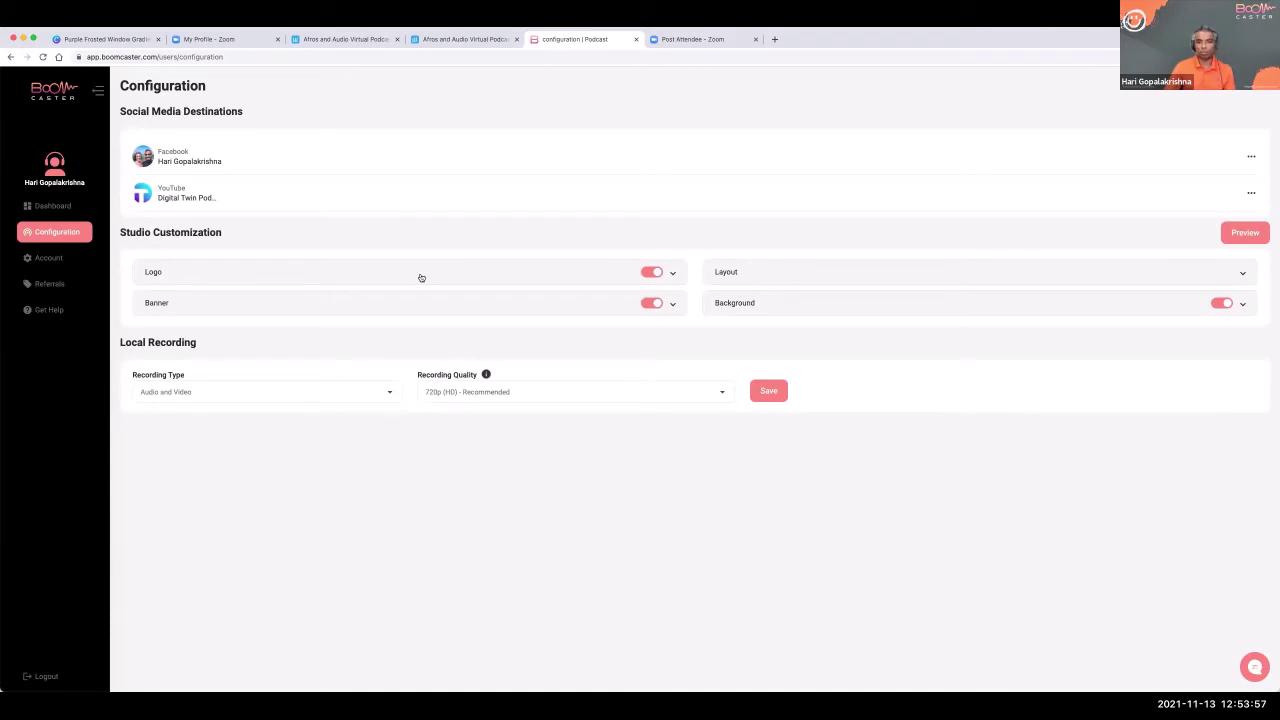
{"action": "left_click", "coordinate": [1245, 235]}
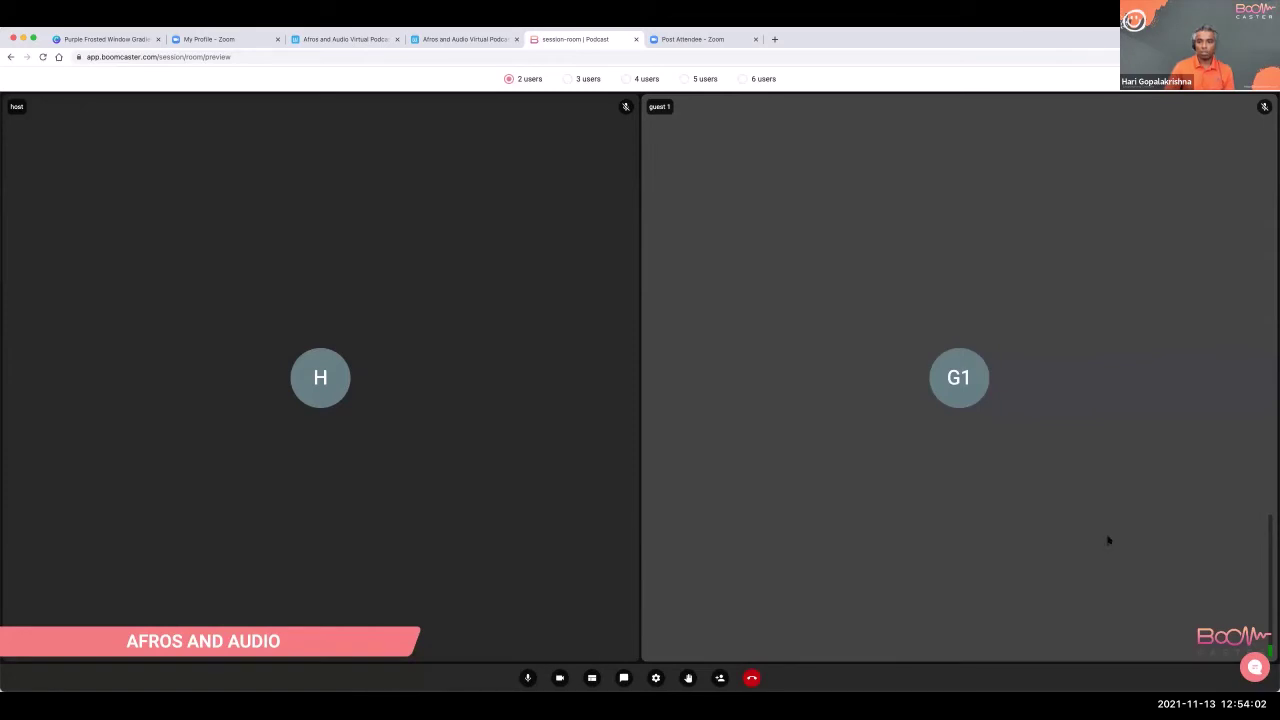
{"action": "left_click", "coordinate": [591, 678]}
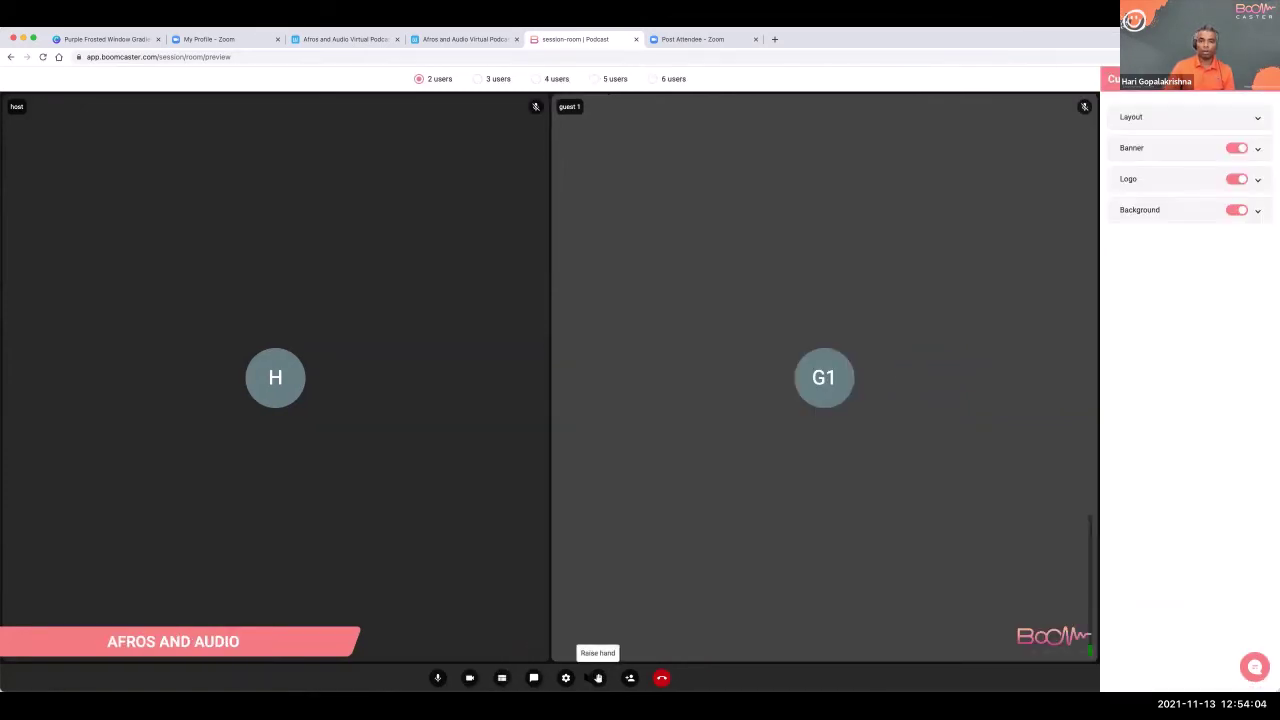
Try the alternative two-participant layouts and restore the full-size side-by-side layout
{"action": "left_click", "coordinate": [1146, 118]}
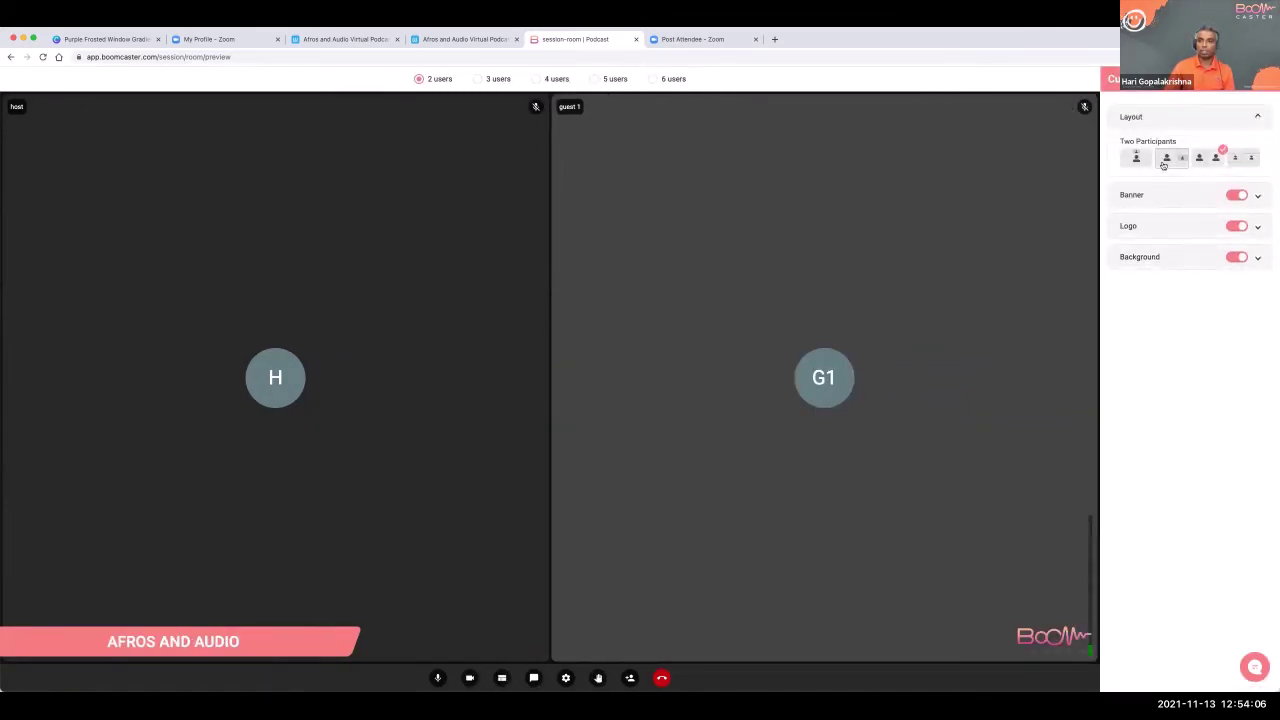
{"action": "left_click", "coordinate": [1167, 160]}
{"action": "left_click", "coordinate": [1208, 157]}
{"action": "left_click", "coordinate": [1235, 158]}
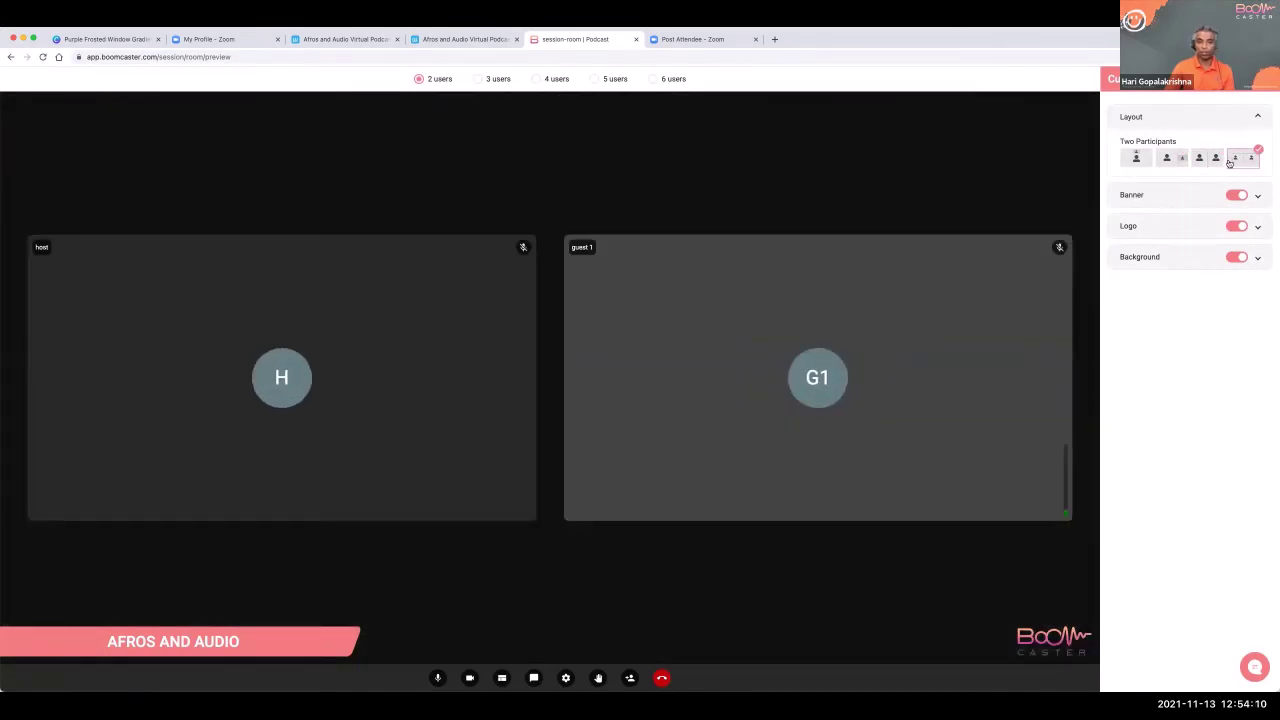
{"action": "left_click", "coordinate": [1212, 157]}
Try the banner in the bottom right corner and return it to the bottom left
{"action": "left_click", "coordinate": [1186, 195]}
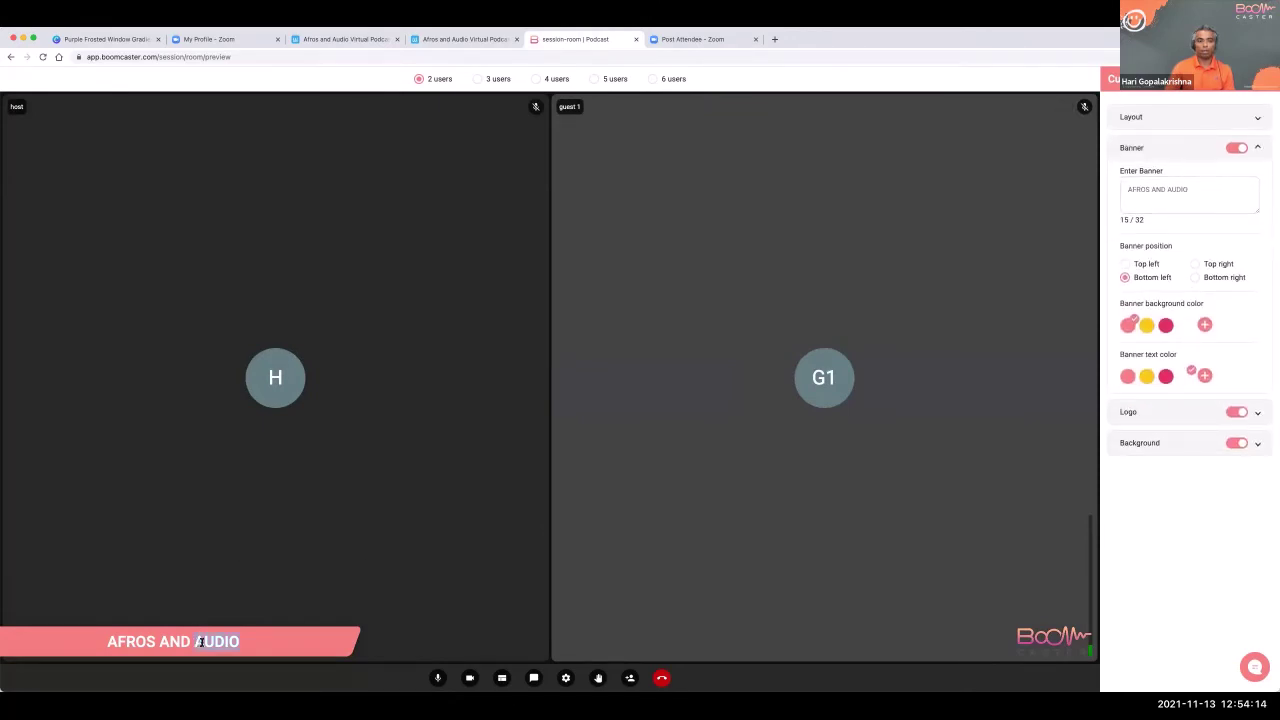
{"action": "left_click", "coordinate": [1226, 279]}
{"action": "left_click", "coordinate": [1152, 280]}
Try other corner positions for the logo, restore it to bottom right, and show the background color options
{"action": "left_click", "coordinate": [1136, 418]}
{"action": "left_click", "coordinate": [1218, 293]}
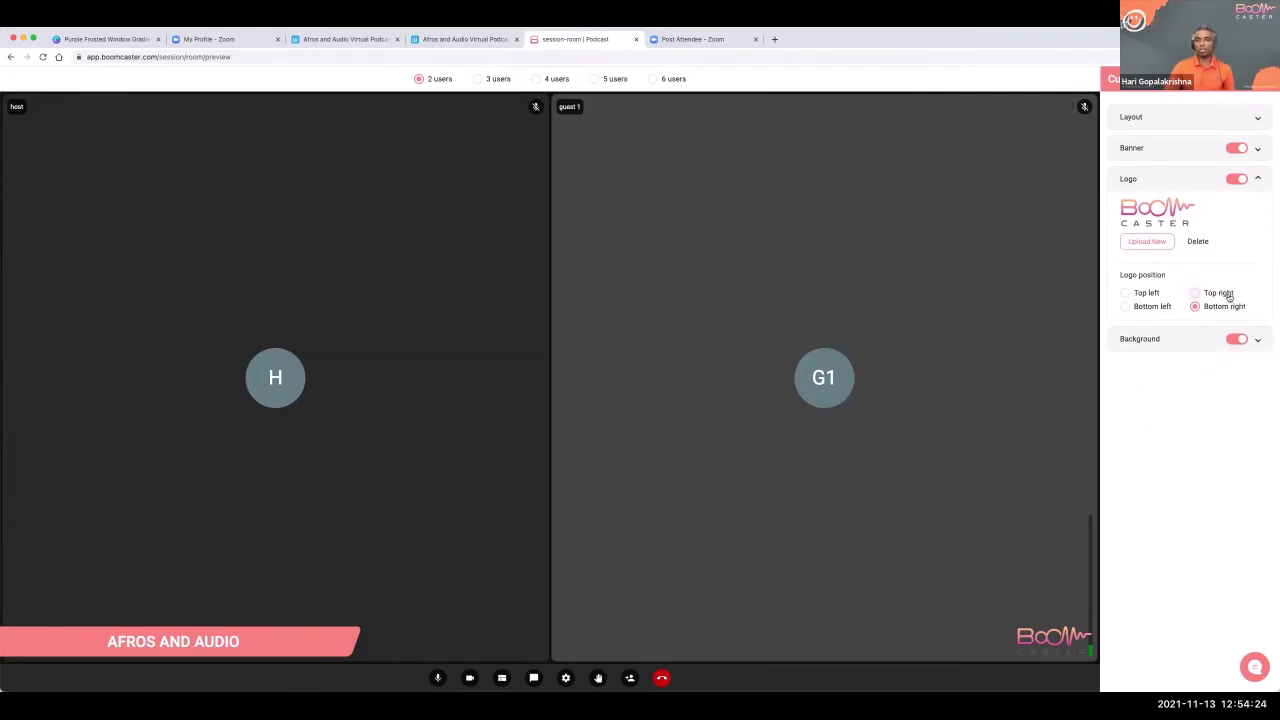
{"action": "left_click", "coordinate": [1150, 306]}
{"action": "left_click", "coordinate": [1153, 242]}
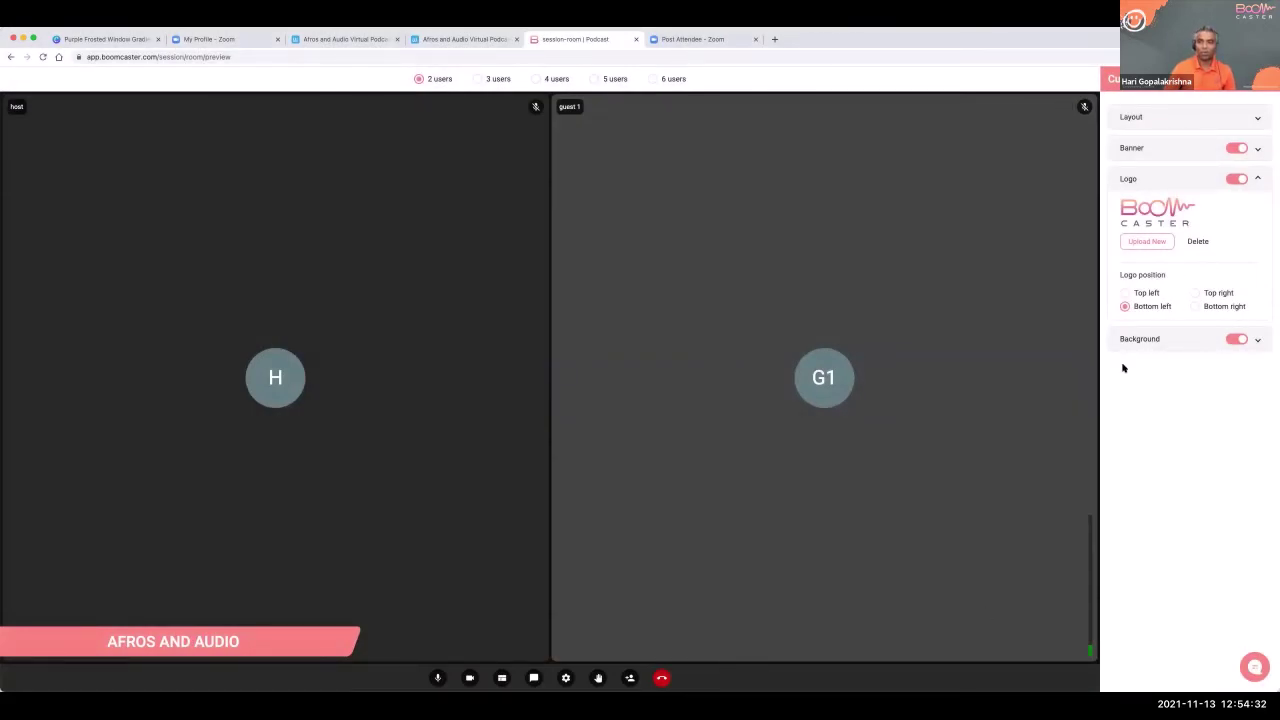
{"action": "left_click", "coordinate": [1194, 307]}
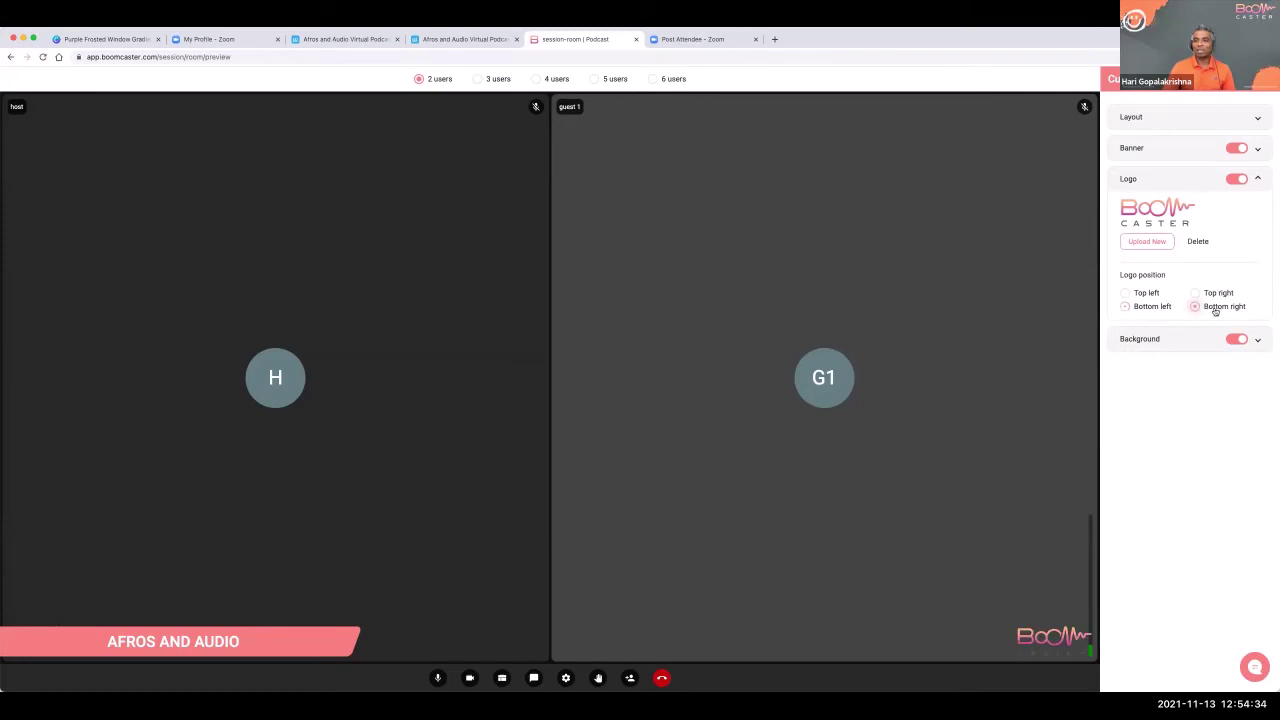
{"action": "left_click", "coordinate": [1159, 342]}
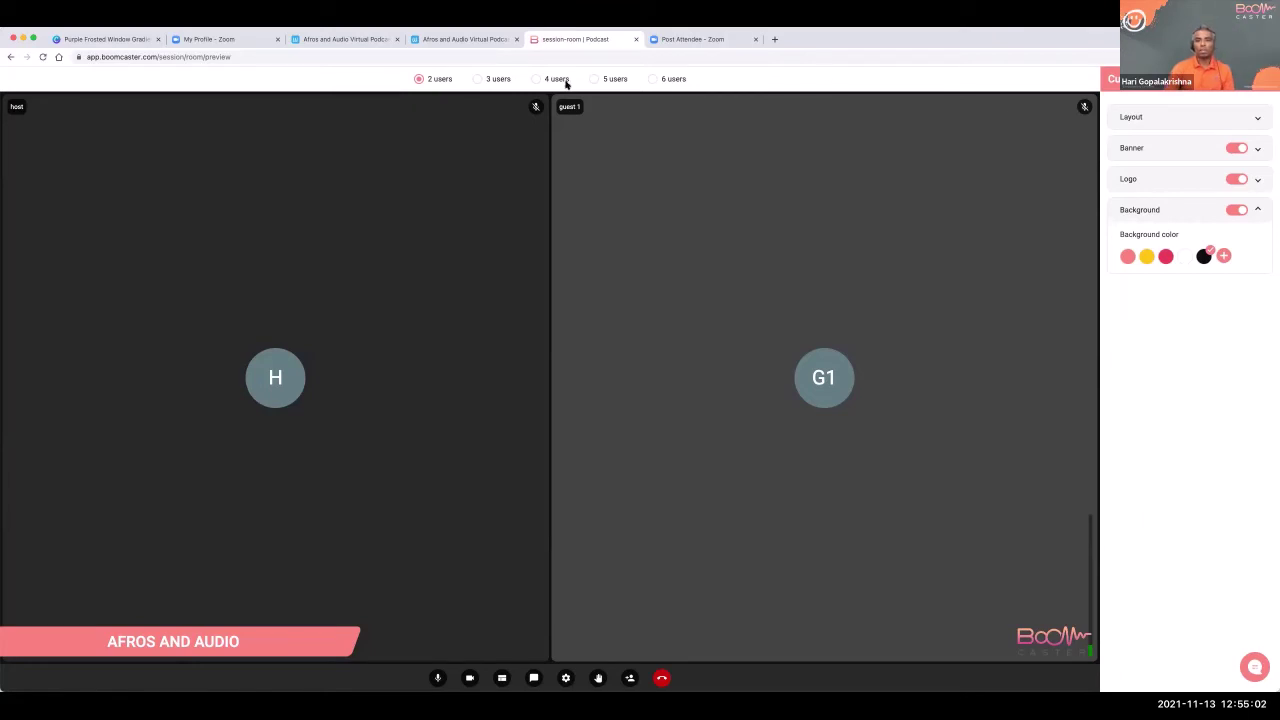
Preview the room with 3 and 4 users, and apply the four-participant layout with a large host beside a column of guests
{"action": "left_click", "coordinate": [482, 79]}
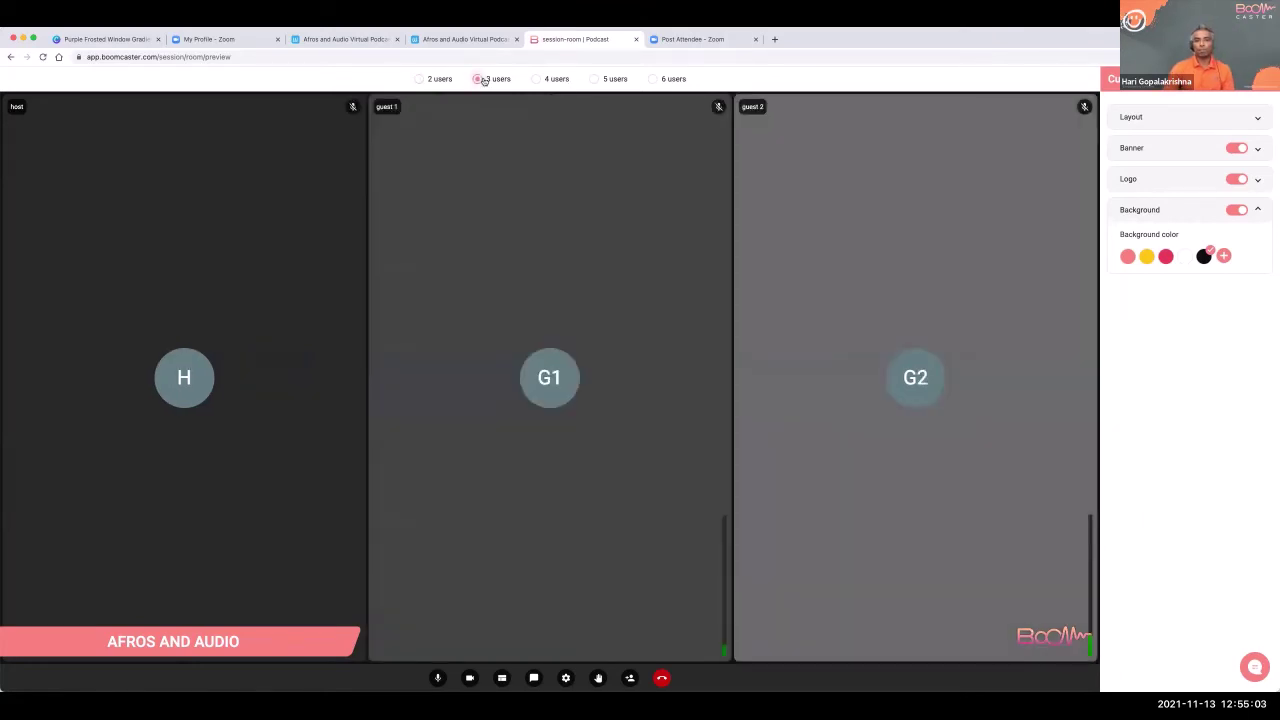
{"action": "left_click", "coordinate": [535, 79]}
{"action": "left_click", "coordinate": [500, 79]}
{"action": "left_click", "coordinate": [538, 79]}
{"action": "left_click", "coordinate": [1140, 117]}
{"action": "left_click", "coordinate": [1157, 160]}
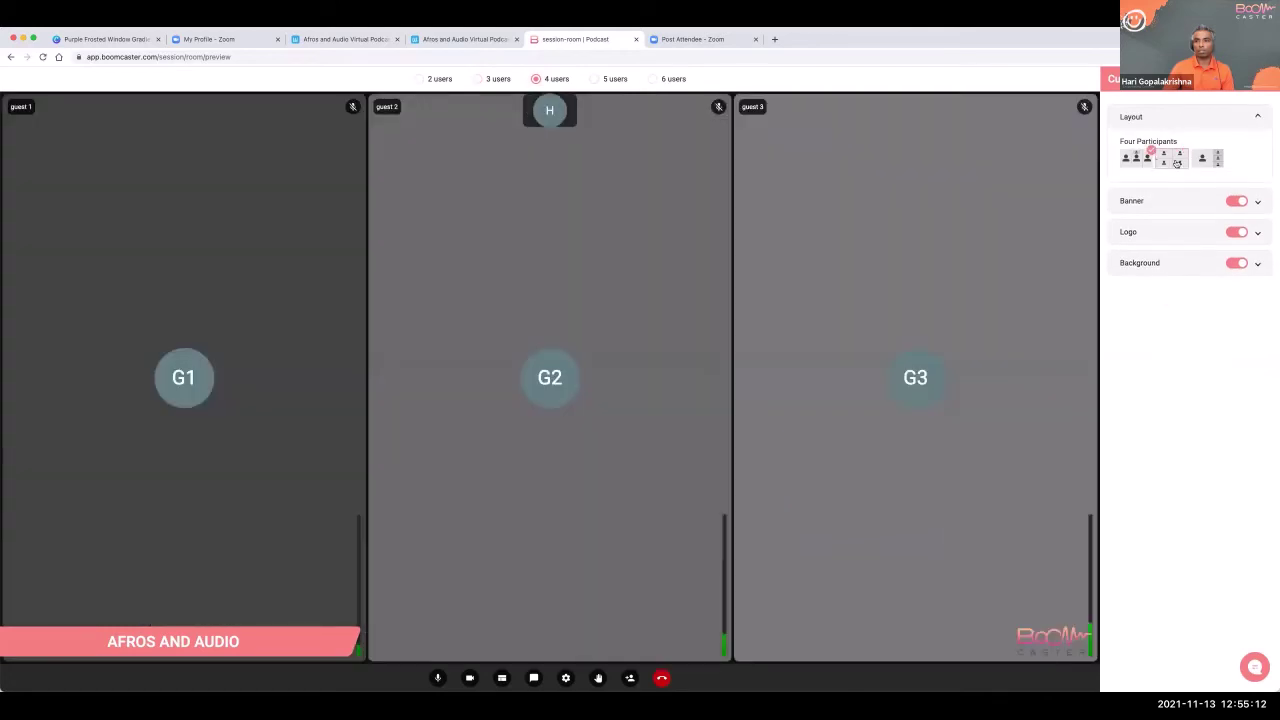
{"action": "left_click", "coordinate": [1206, 162]}
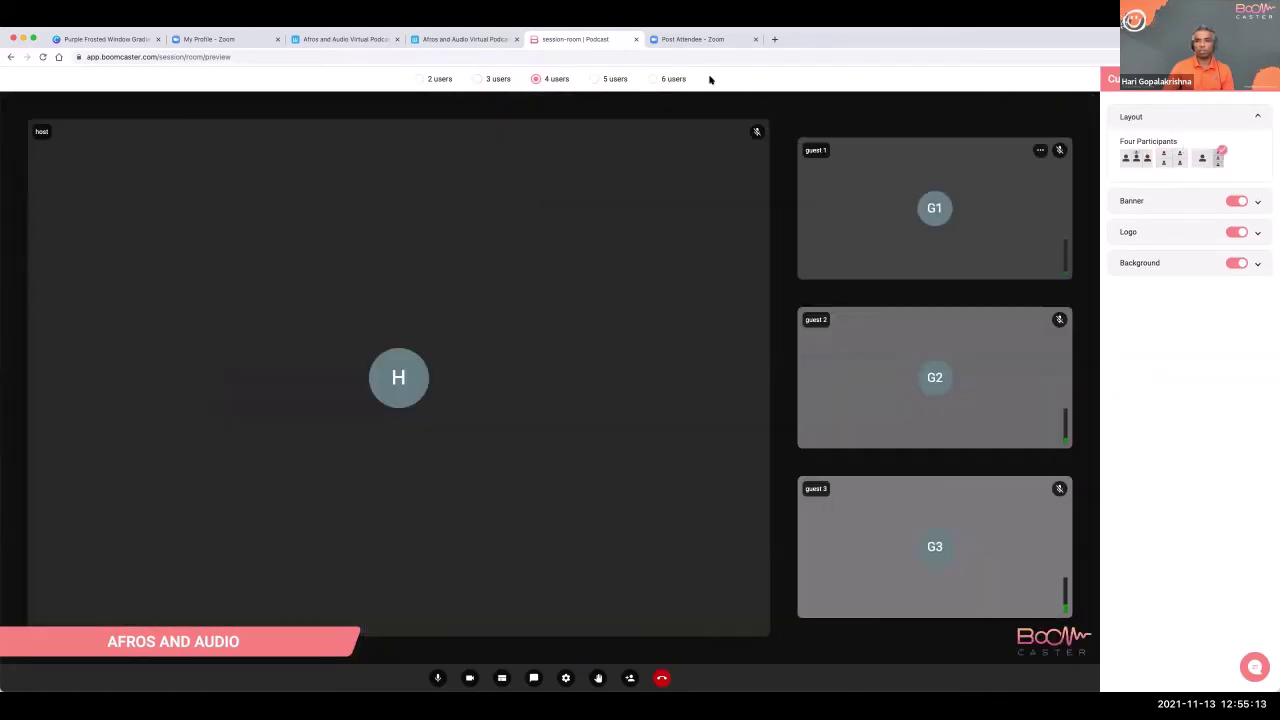
Preview the room with 5 and 6 users, apply the spaced six-participant grid, and leave the preview
{"action": "left_click", "coordinate": [615, 79]}
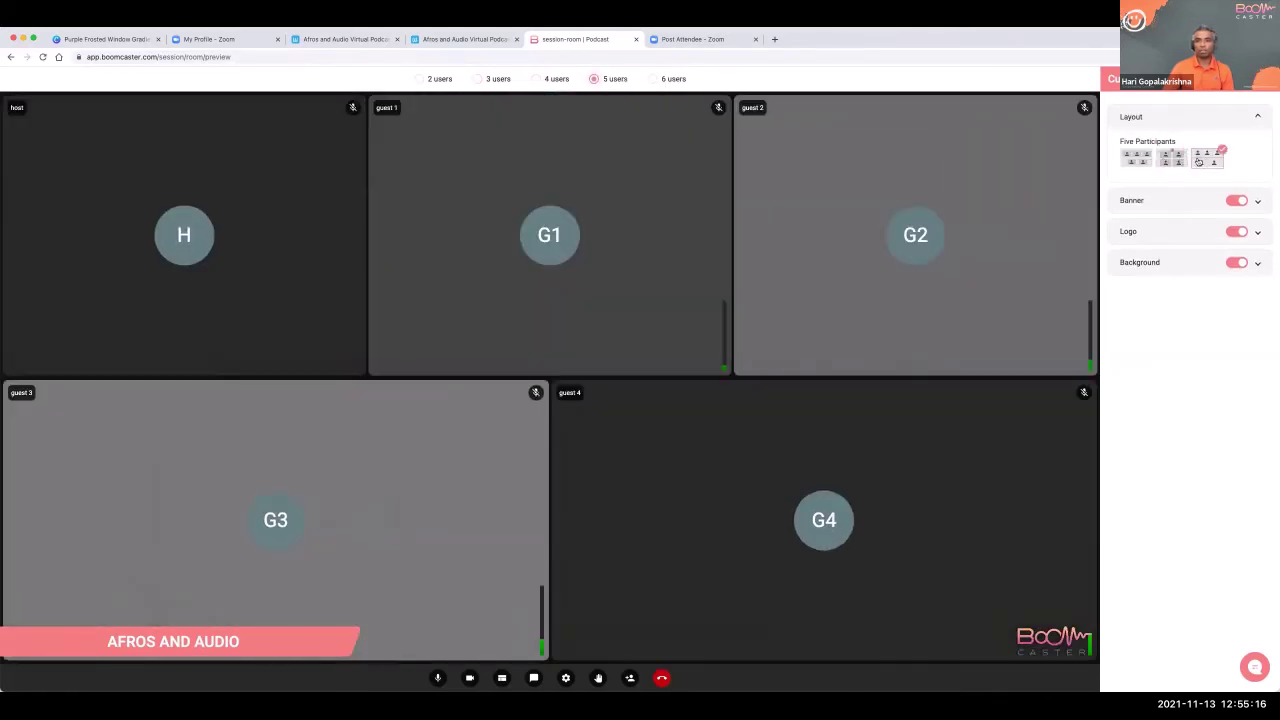
{"action": "left_click", "coordinate": [677, 80]}
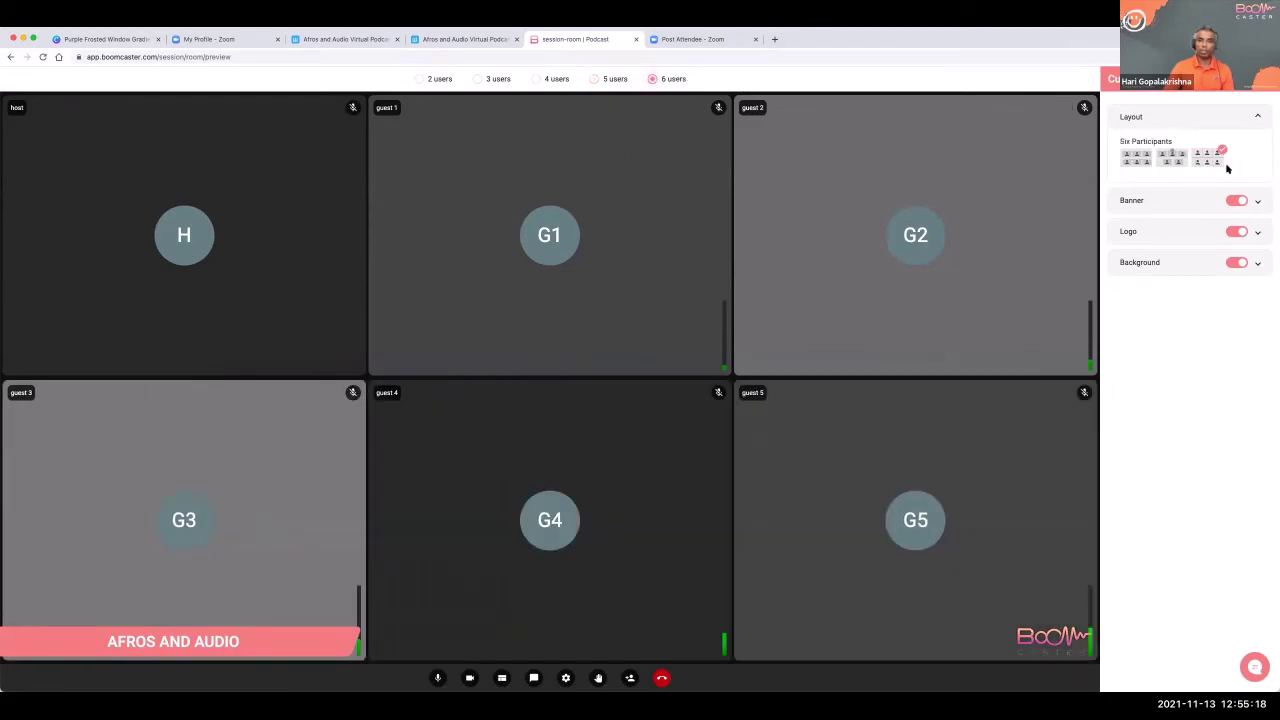
{"action": "left_click", "coordinate": [1144, 161]}
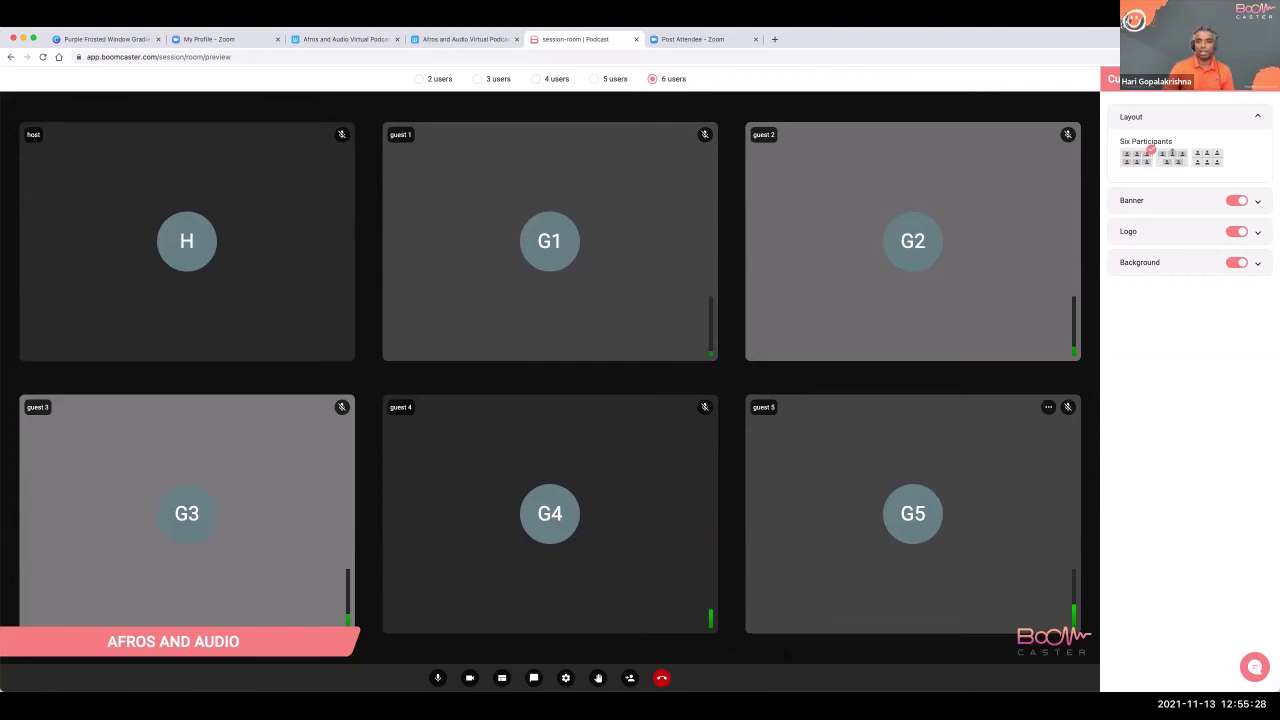
{"action": "left_click", "coordinate": [661, 678]}
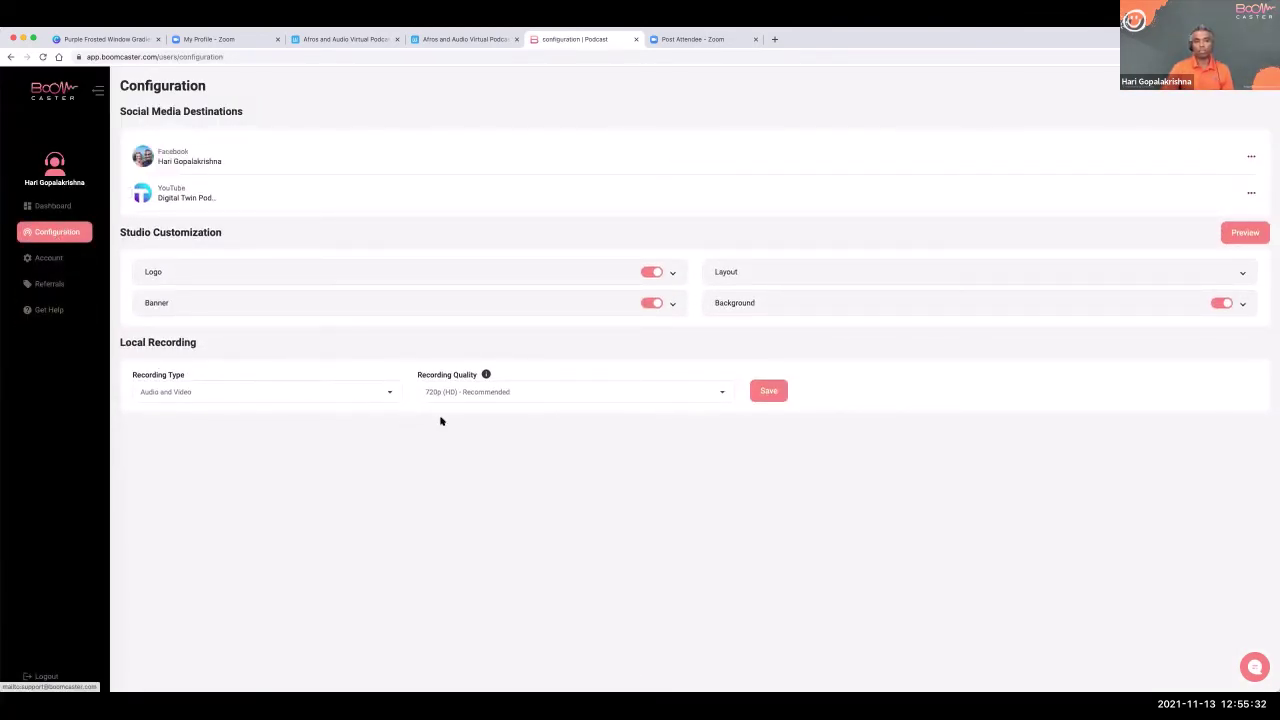
View the available local recording quality options without changing the selection, and return to the dashboard
{"action": "left_click", "coordinate": [512, 392]}
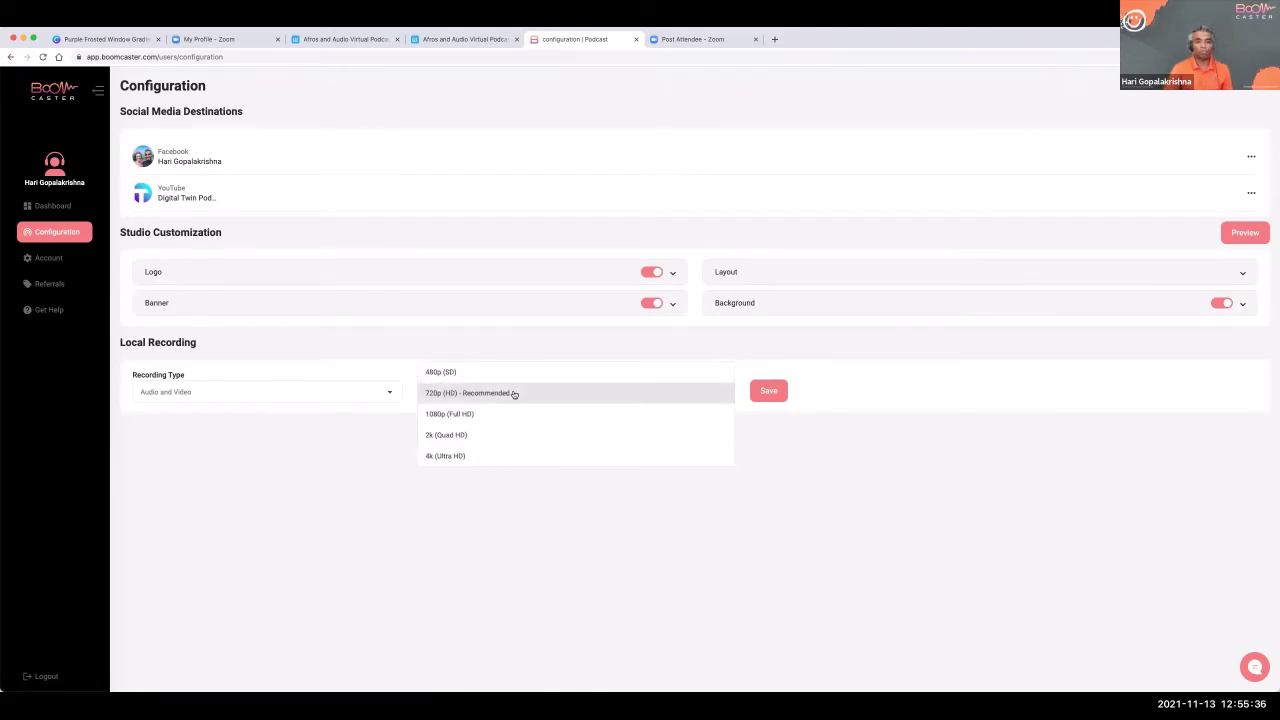
{"action": "left_click", "coordinate": [343, 531]}
{"action": "left_click", "coordinate": [63, 206]}
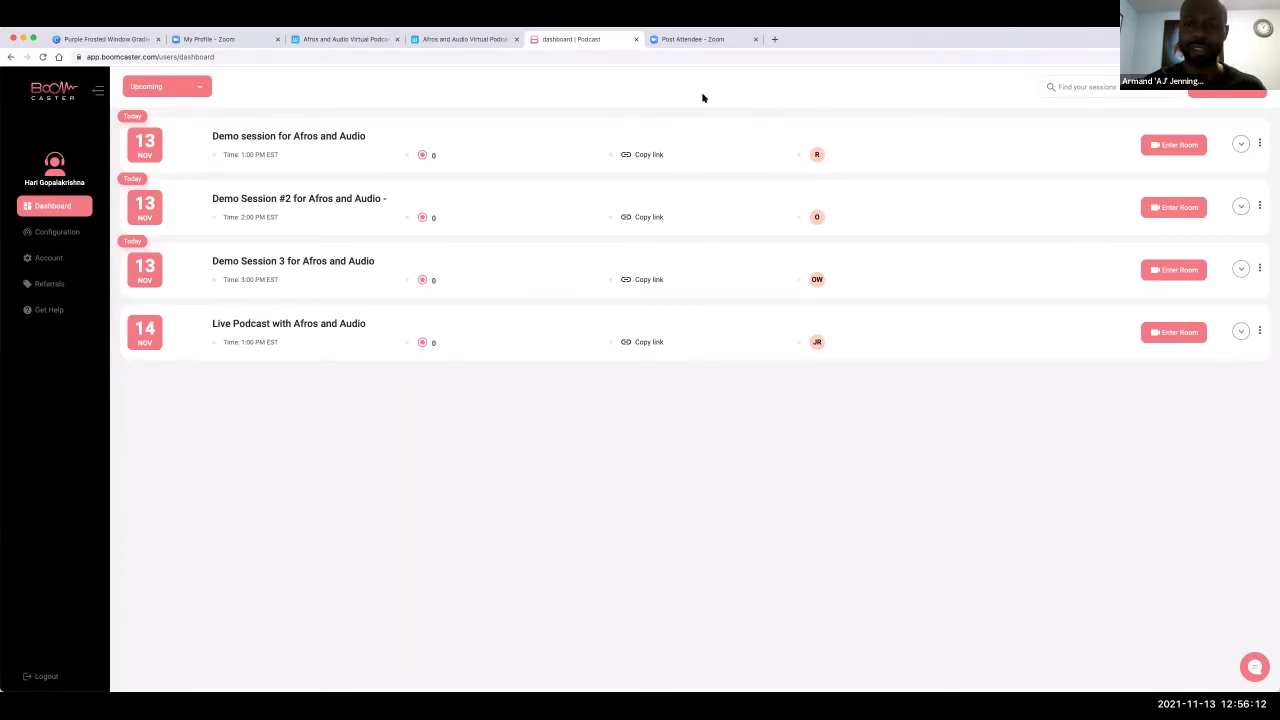
List the past sessions and expand the recordings of the 24 March Digital Twin Podcast
{"action": "left_click", "coordinate": [1176, 148]}
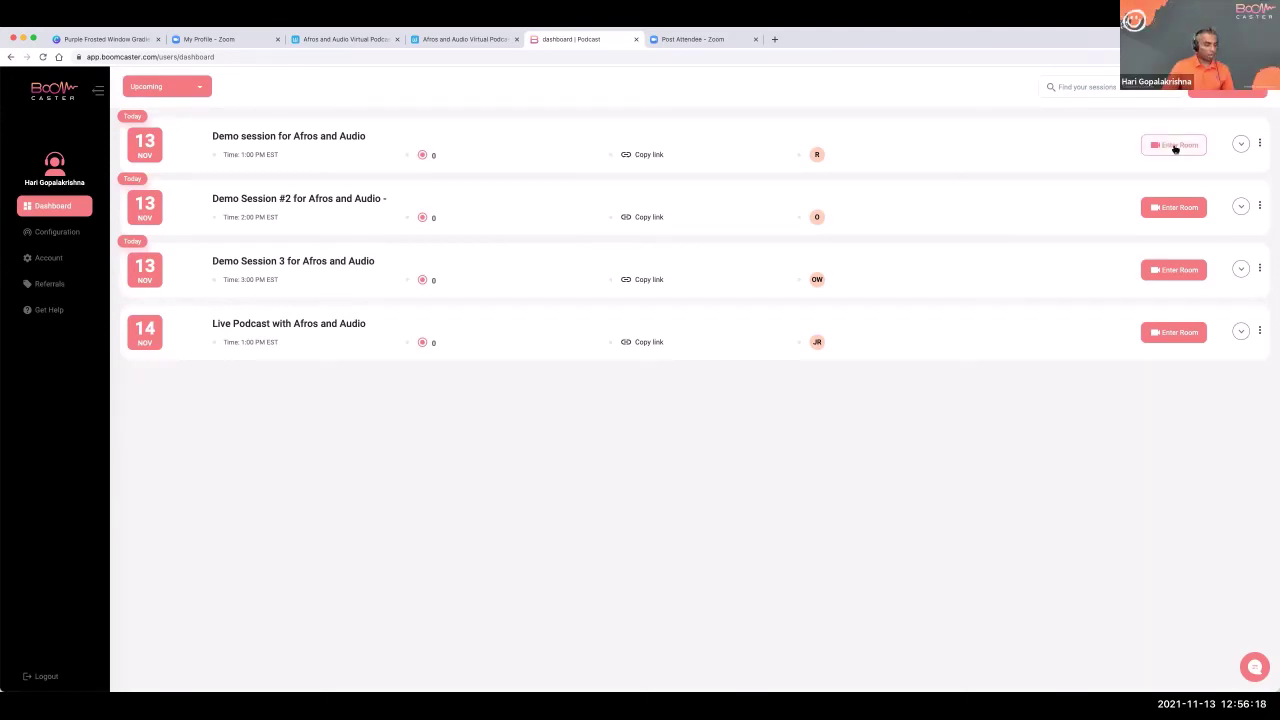
{"action": "left_click", "coordinate": [173, 87]}
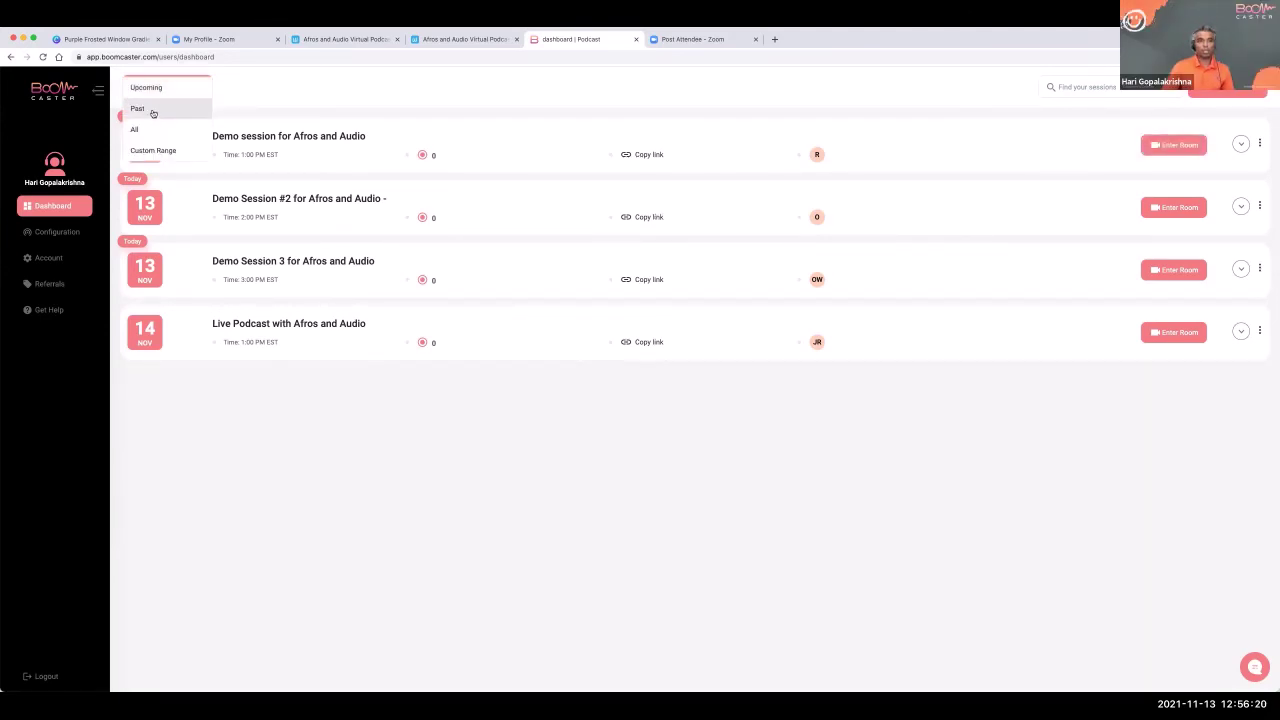
{"action": "left_click", "coordinate": [149, 108]}
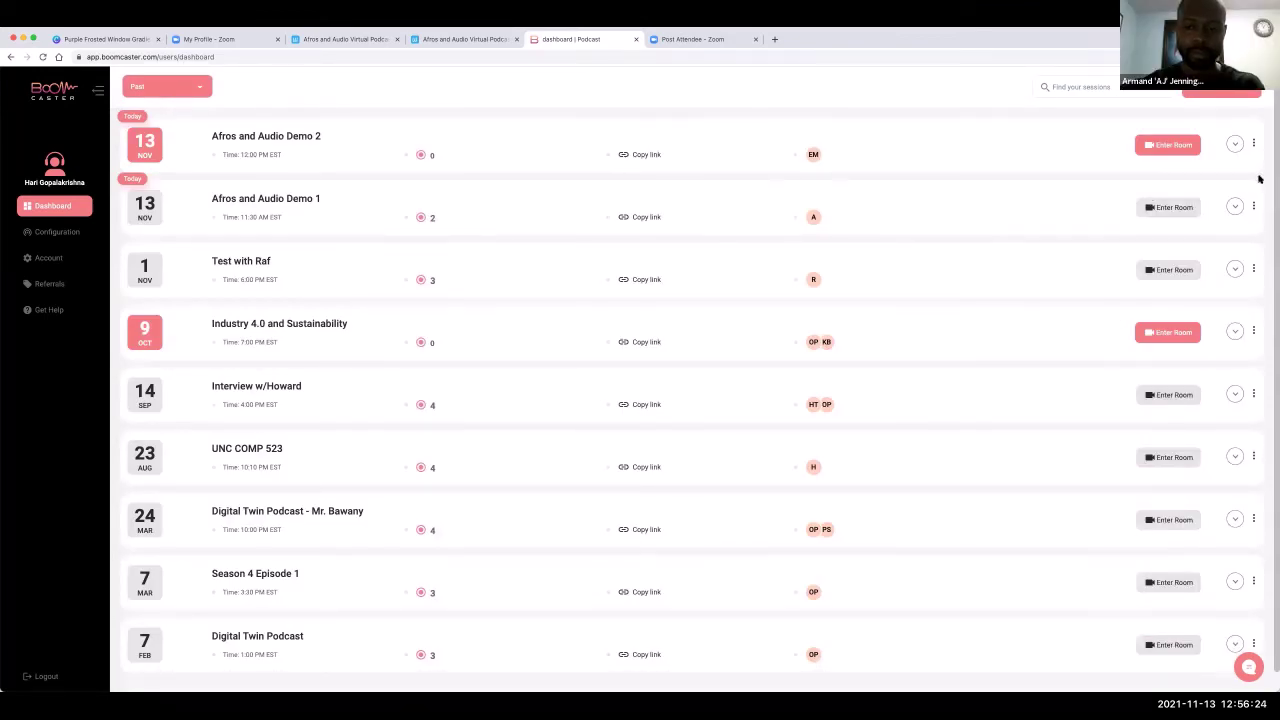
{"action": "scroll", "coordinate": [1042, 433], "scroll_direction": "down", "scroll_amount": 1}
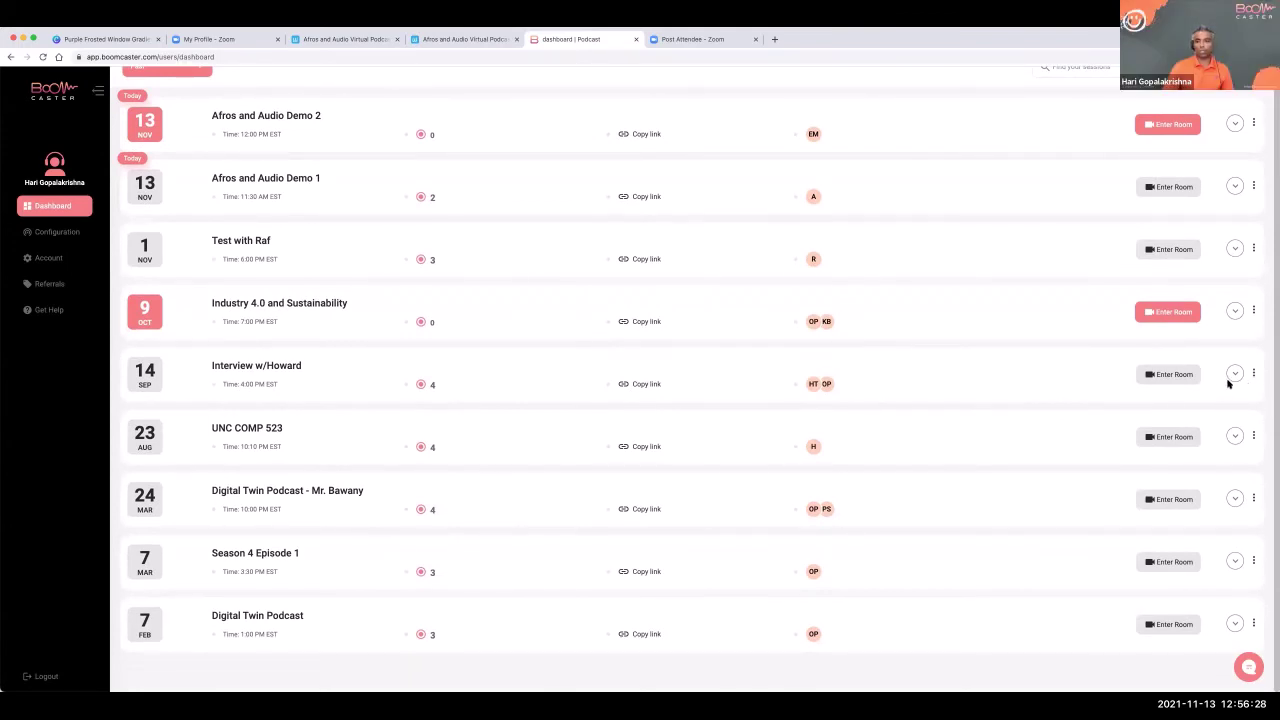
{"action": "left_click", "coordinate": [1235, 498]}
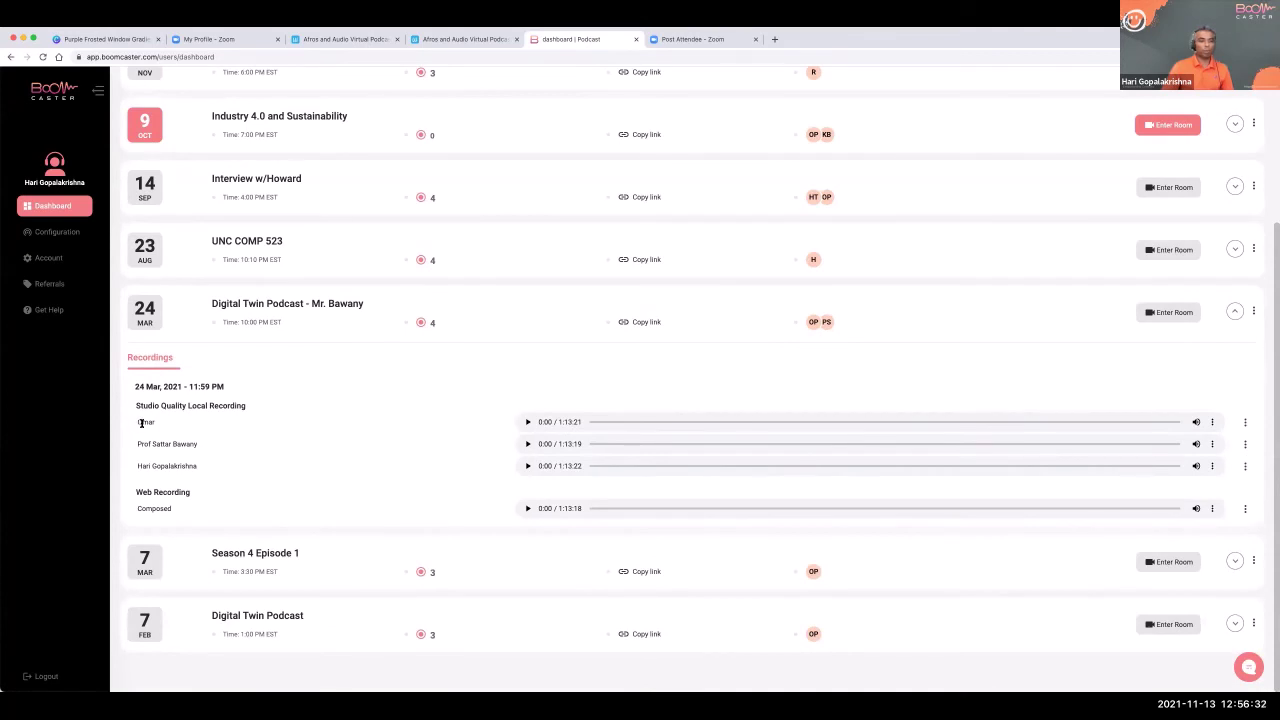
Download the first participant's local recording as lossless WAV audio, adding "wav" to the file name and keeping the recording timestamp
{"action": "left_click_drag", "start_coordinate": [137, 443], "coordinate": [199, 471]}
{"action": "left_click", "coordinate": [267, 463]}
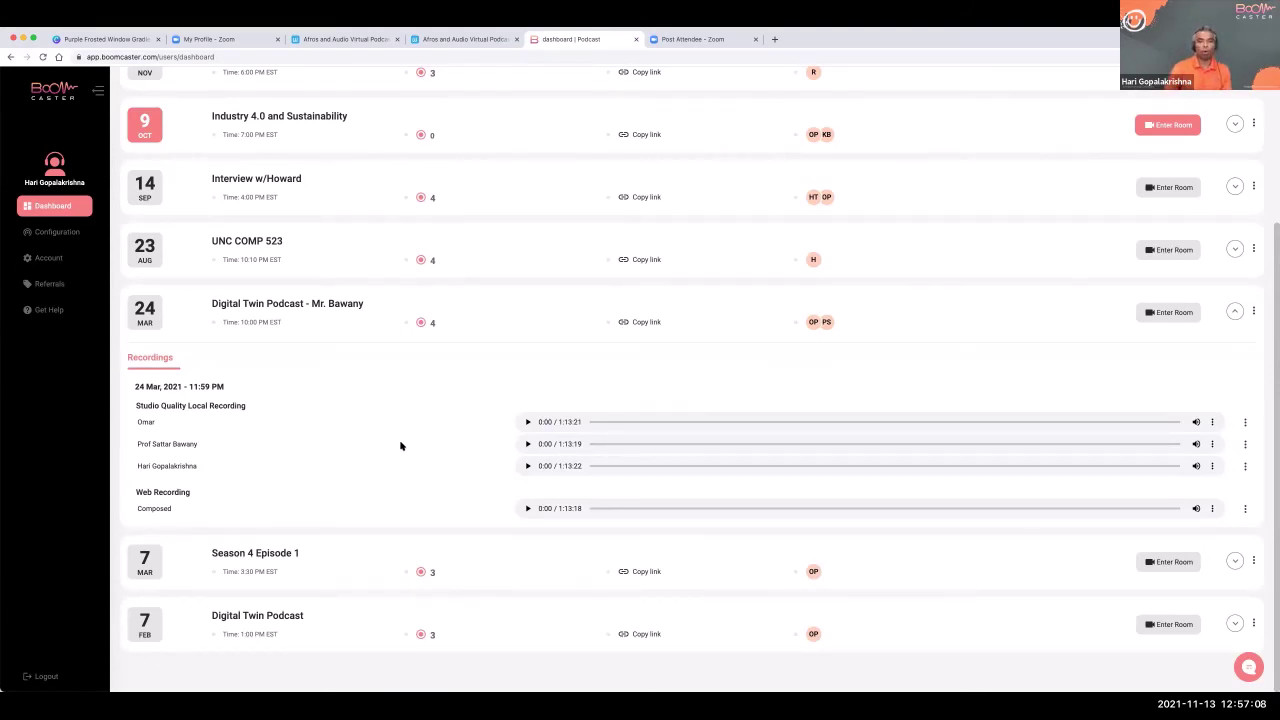
{"action": "left_click", "coordinate": [1246, 424]}
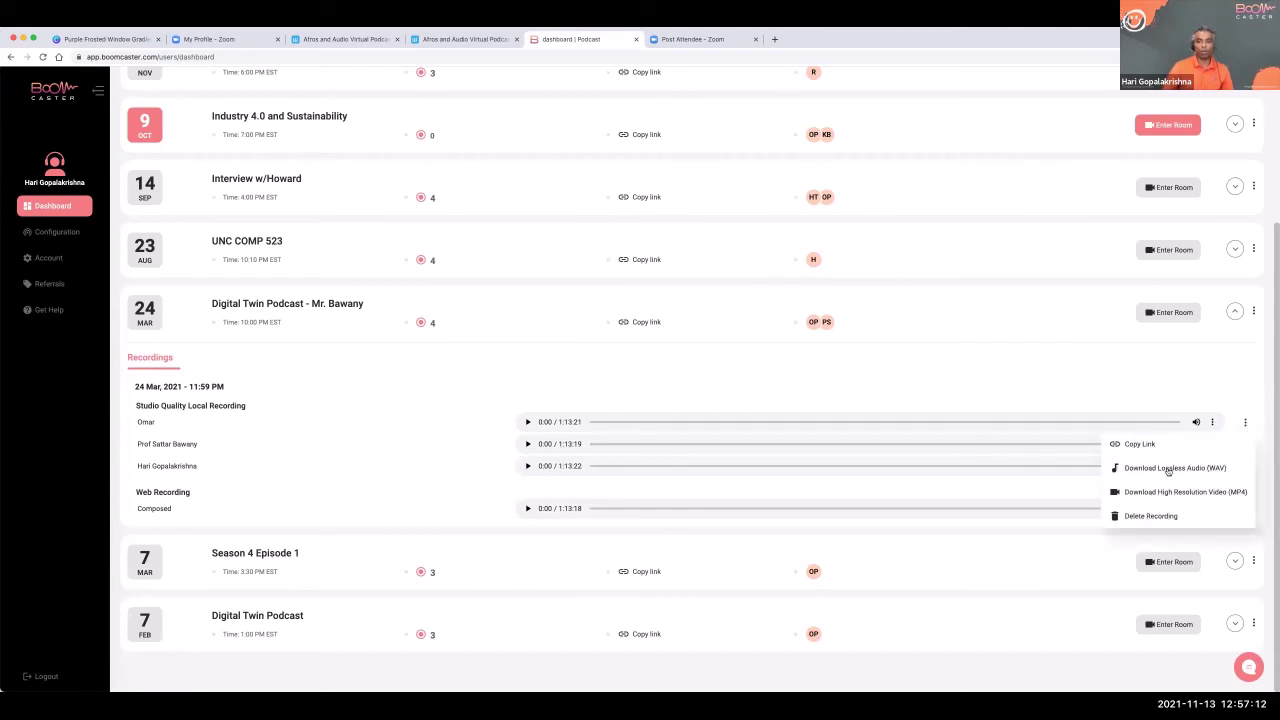
{"action": "left_click", "coordinate": [1168, 470]}
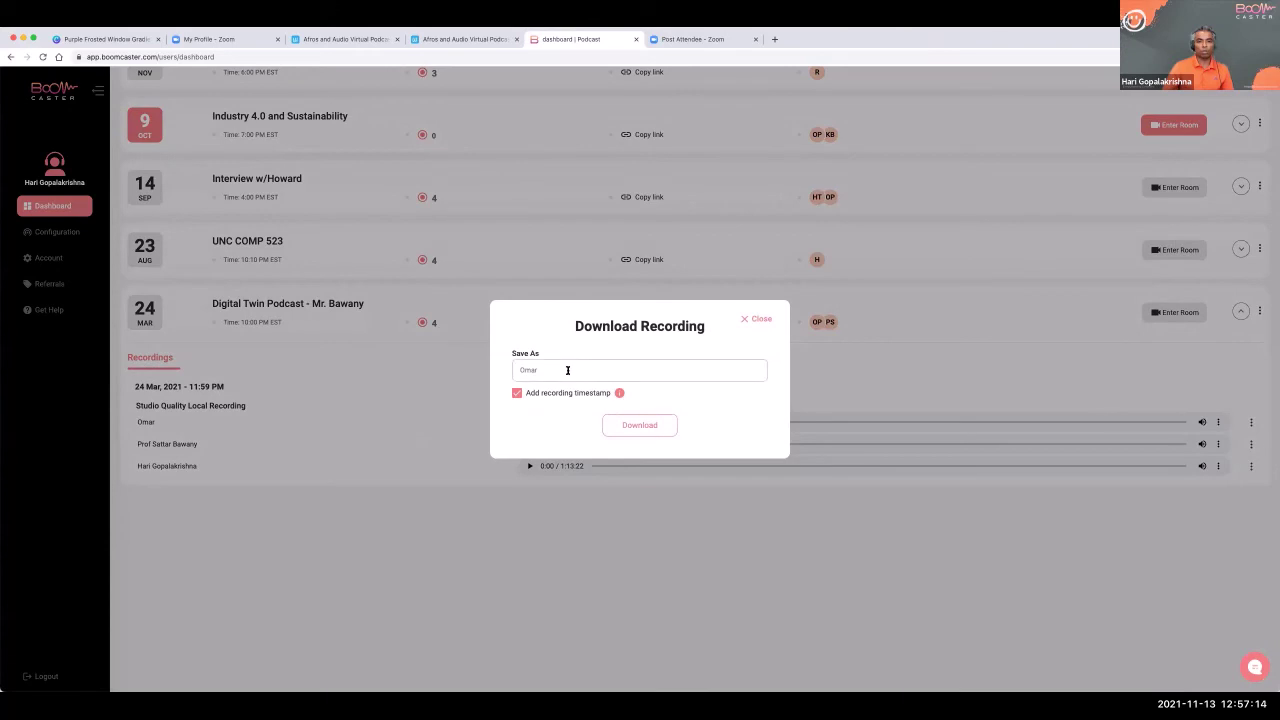
{"action": "type", "text": "wav"}
{"action": "left_click", "coordinate": [641, 428]}
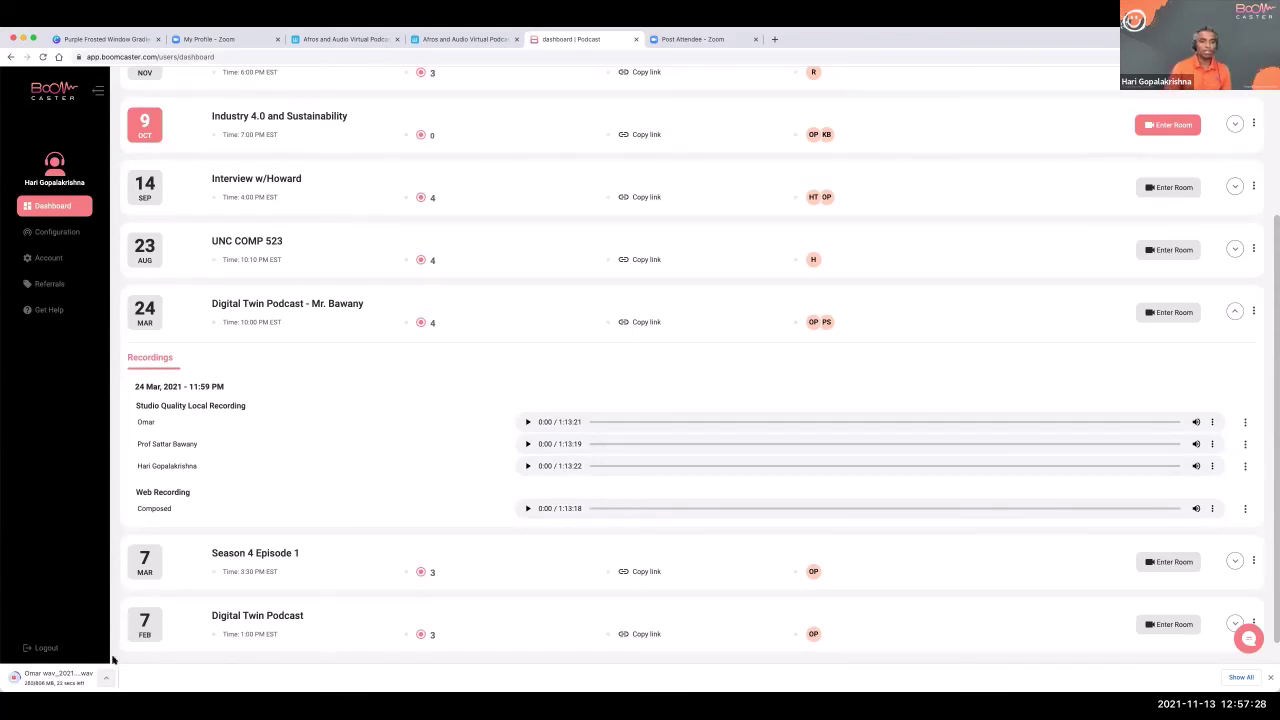
Highlight the composed web recording, and collapse the recordings of the 24 March Digital Twin Podcast
{"action": "double_click", "coordinate": [156, 508]}
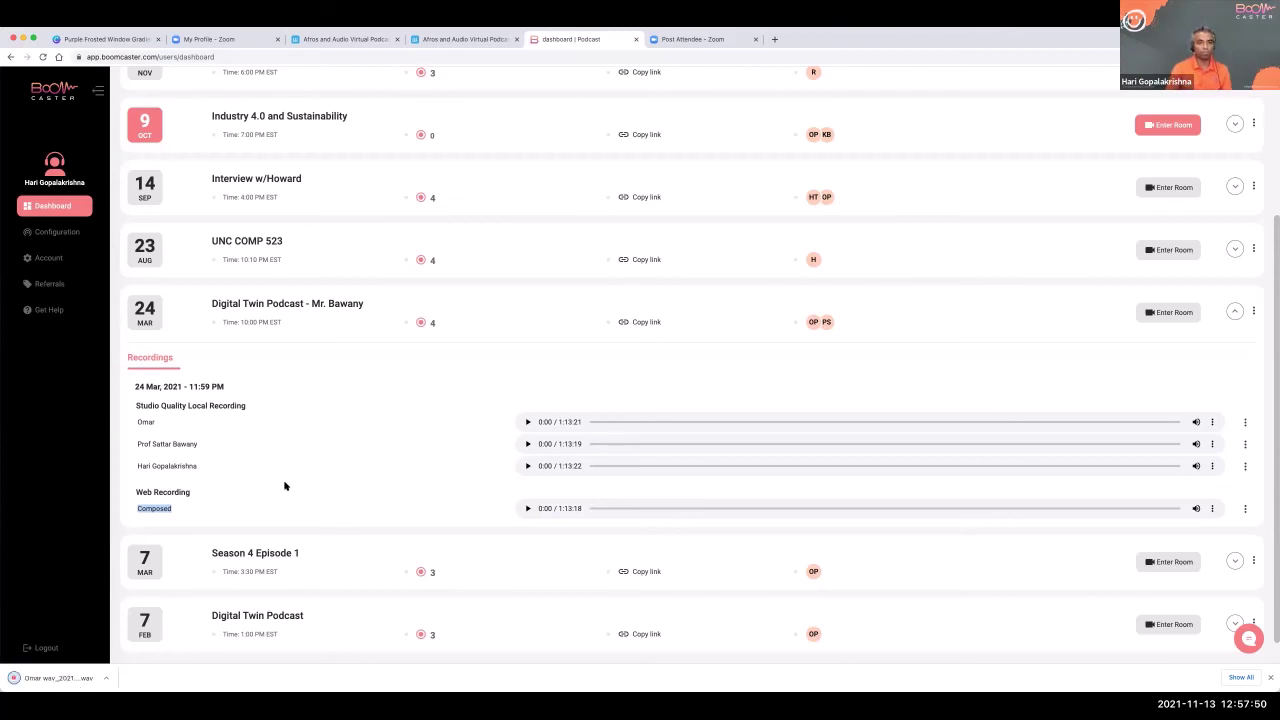
{"action": "scroll", "coordinate": [640, 300], "scroll_direction": "up", "scroll_amount": 5}
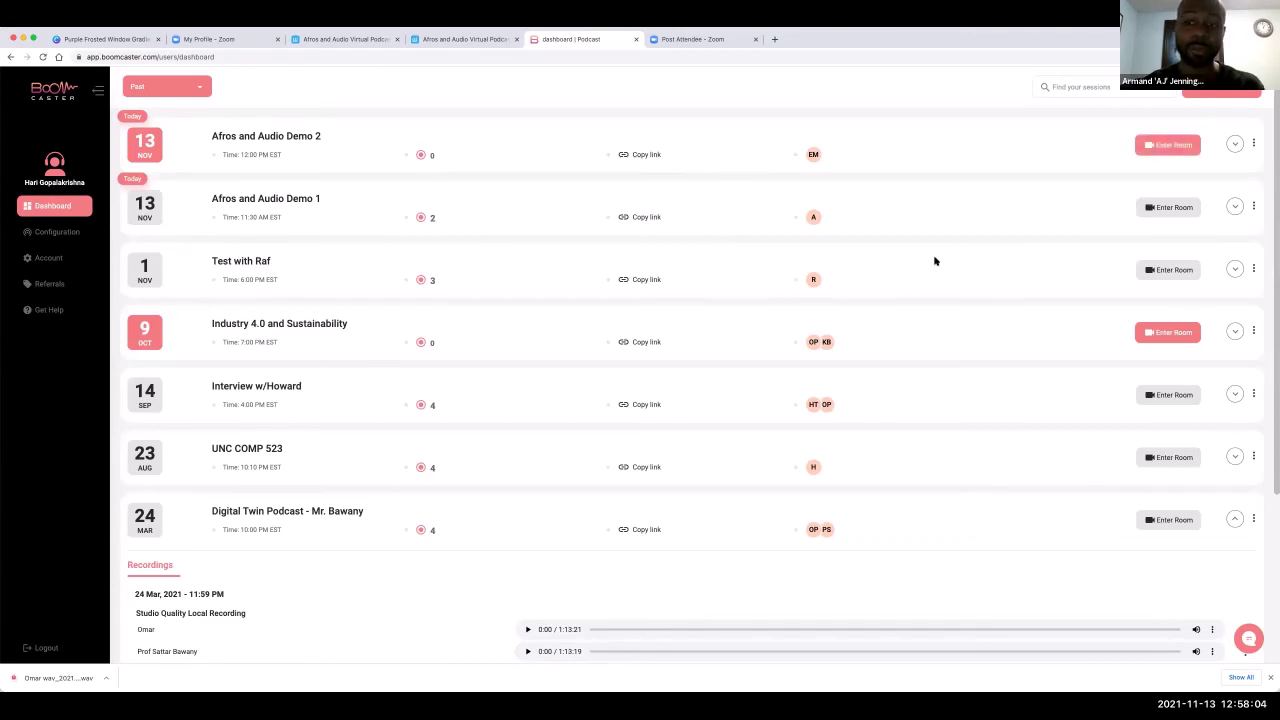
{"action": "scroll", "coordinate": [930, 263], "scroll_direction": "down", "scroll_amount": 5}
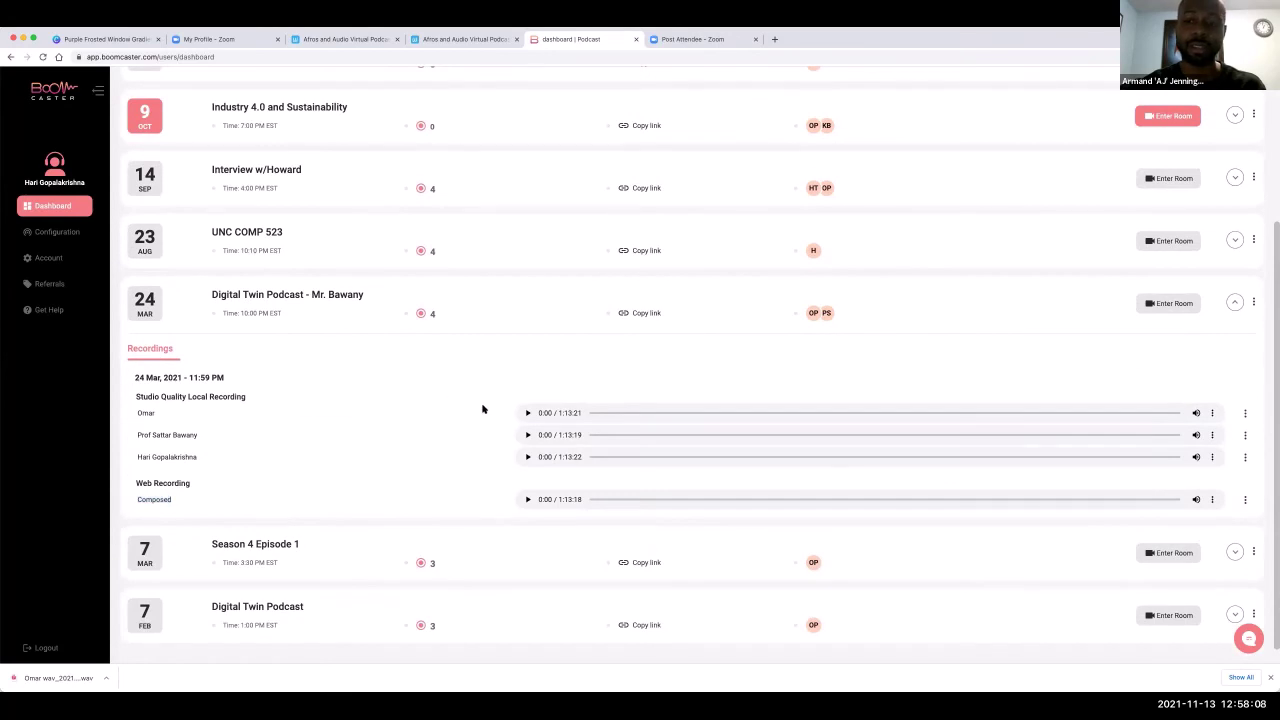
{"action": "scroll", "coordinate": [484, 404], "scroll_direction": "up", "scroll_amount": 5}
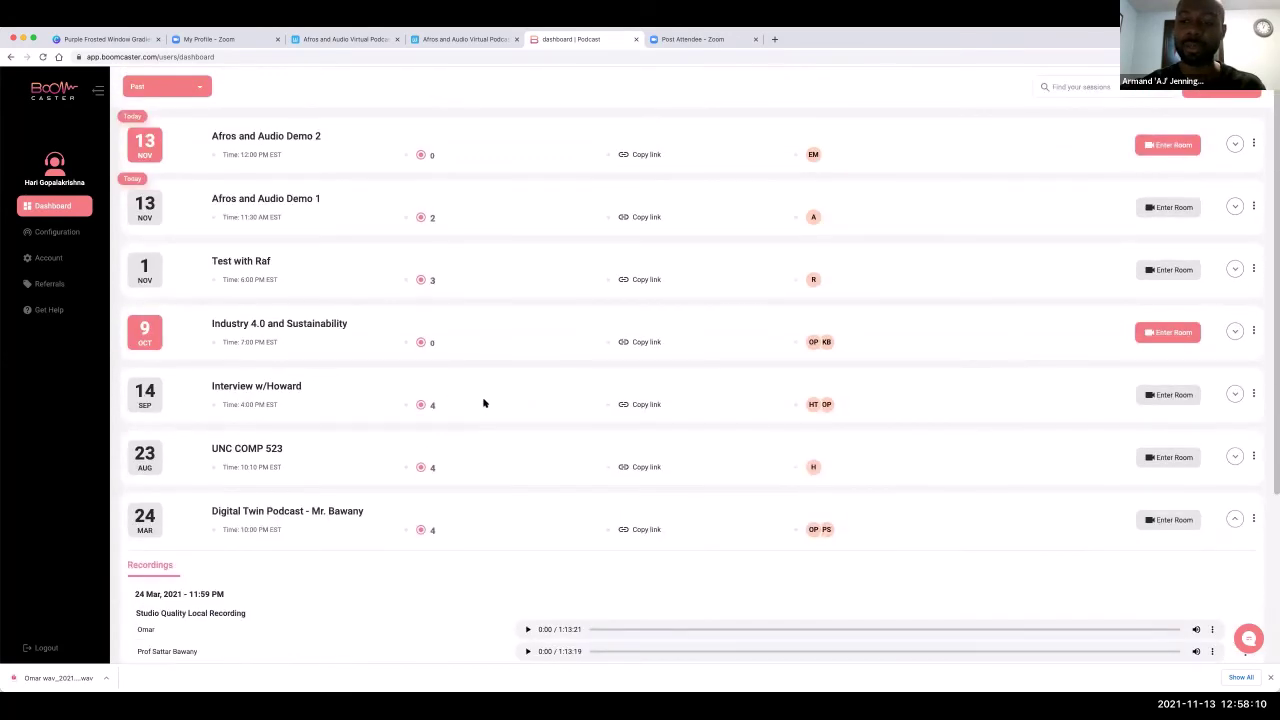
{"action": "left_click", "coordinate": [1234, 519]}
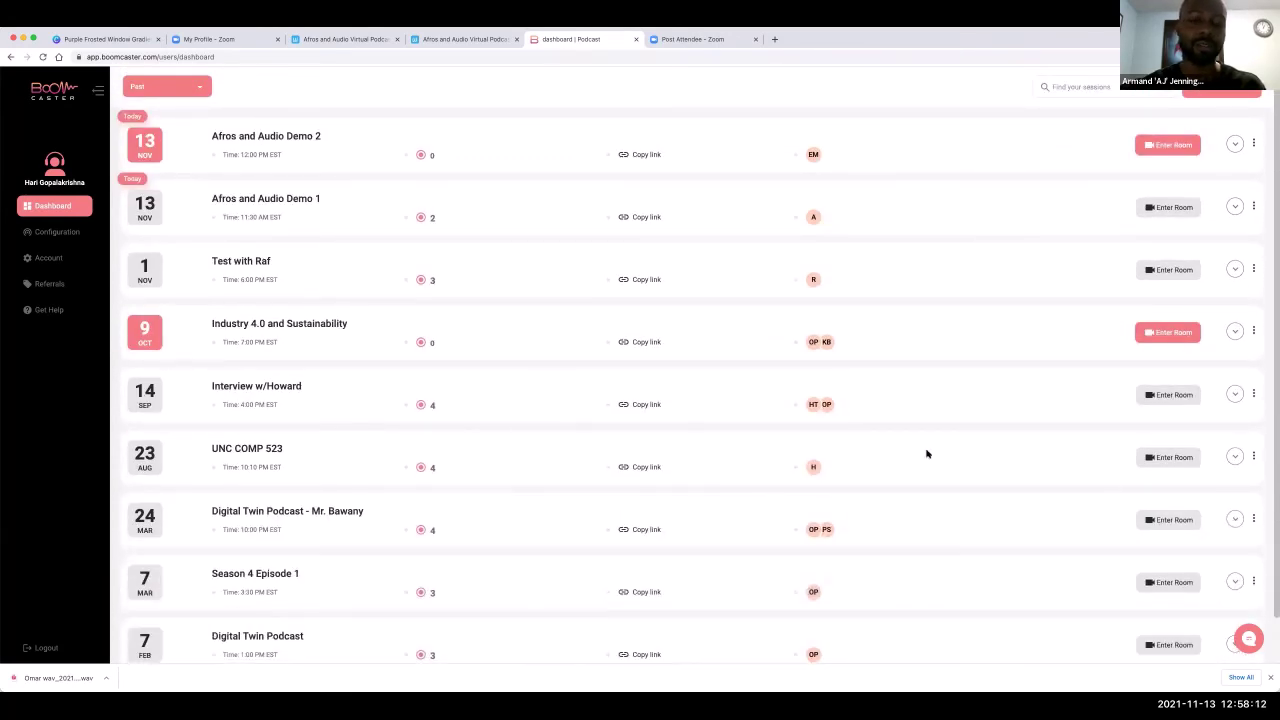
Start entering the Afros and Audio Demo 2 room, view the headphone and microphone choices, and proceed to the live streaming options
{"action": "left_click", "coordinate": [1166, 146]}
{"action": "left_click", "coordinate": [654, 443]}
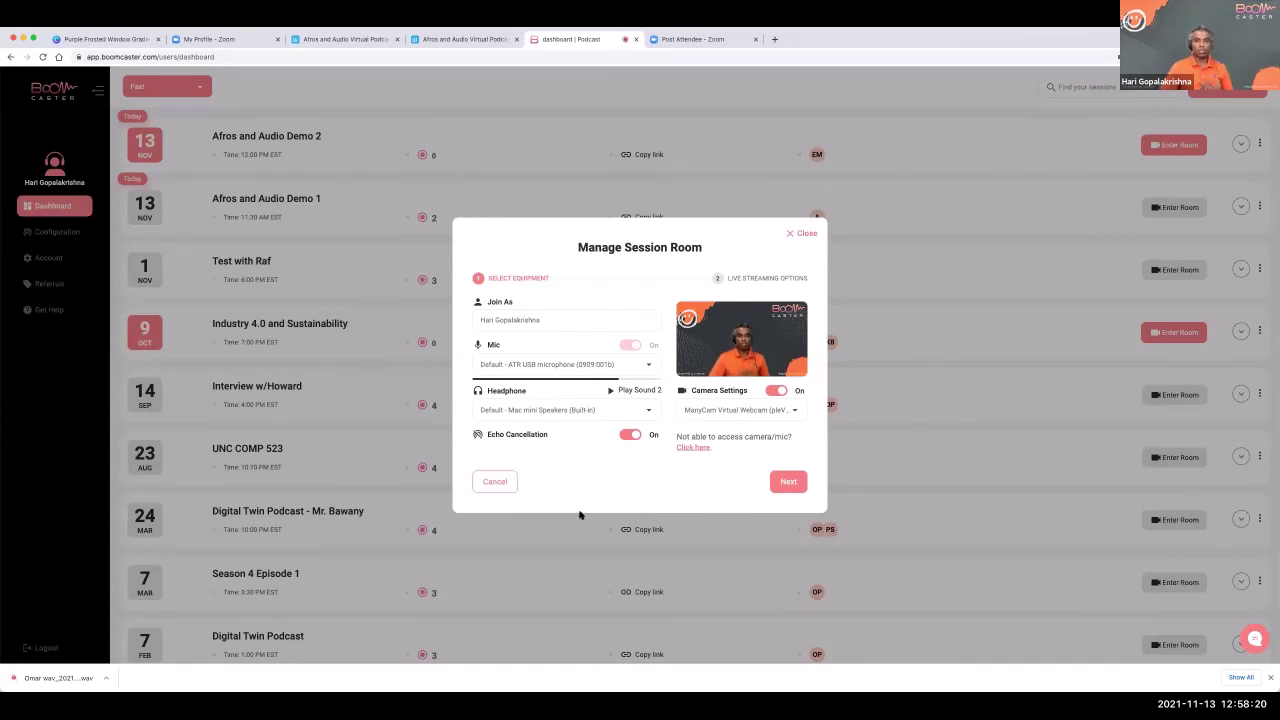
{"action": "left_click", "coordinate": [780, 482]}
{"action": "left_click", "coordinate": [556, 410]}
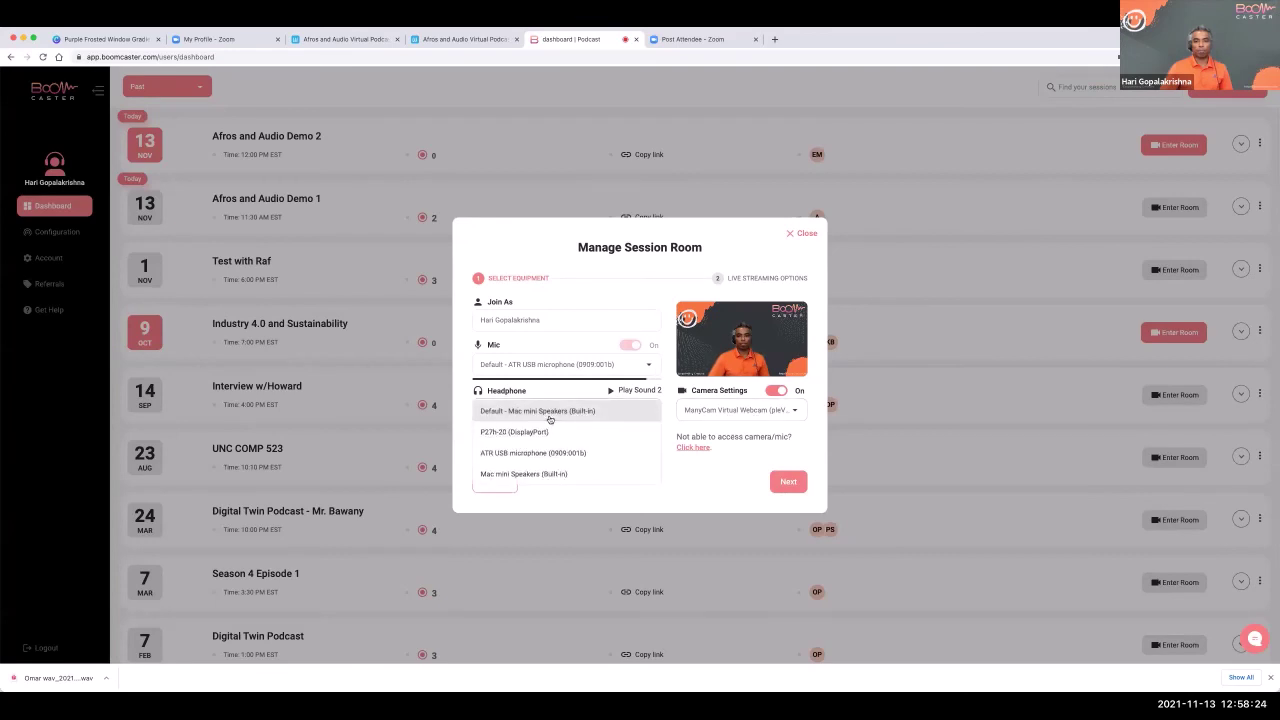
{"action": "left_click", "coordinate": [678, 487]}
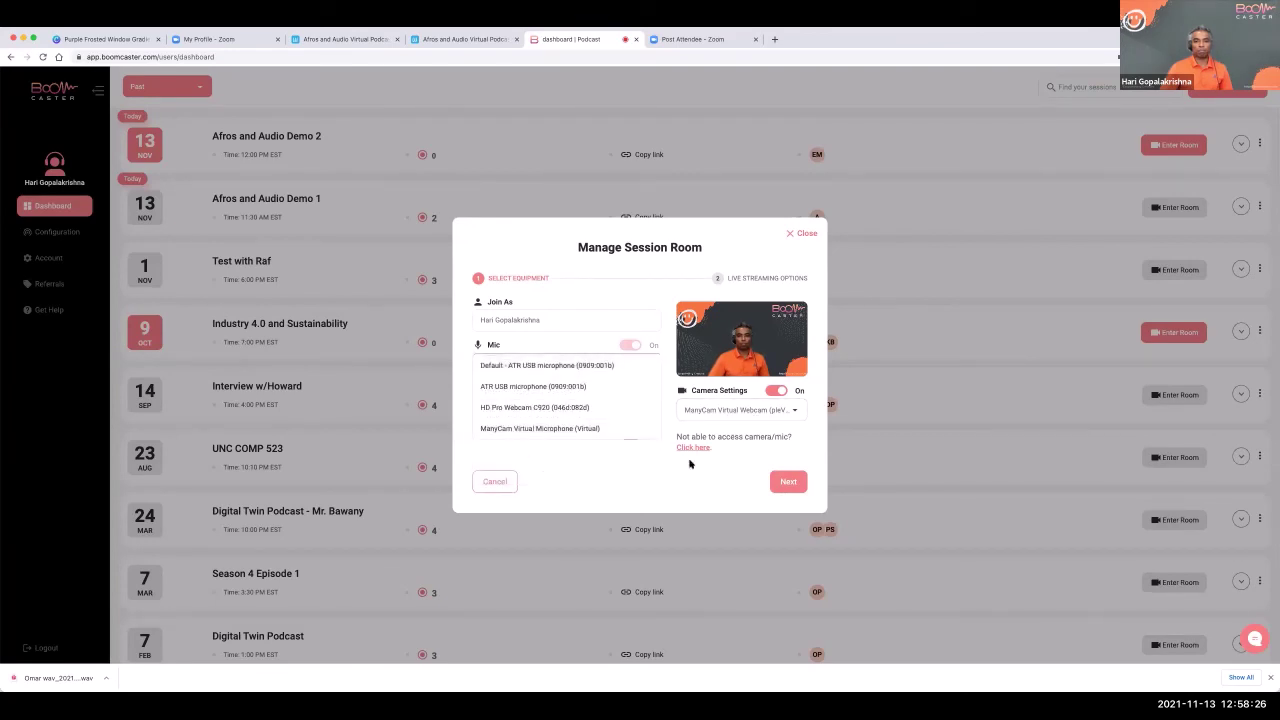
{"action": "left_click", "coordinate": [788, 482]}
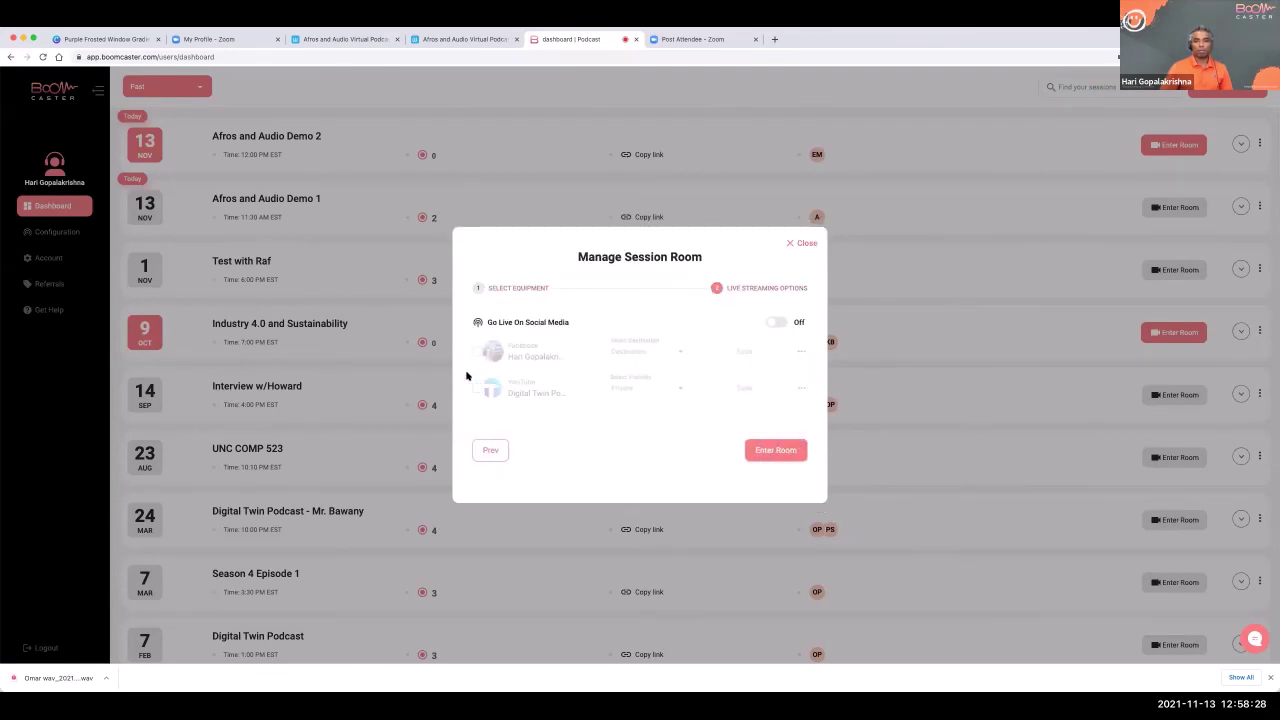
Enable going live on social media, and view the Facebook destinations and YouTube visibility options without selecting any
{"action": "left_click", "coordinate": [781, 322]}
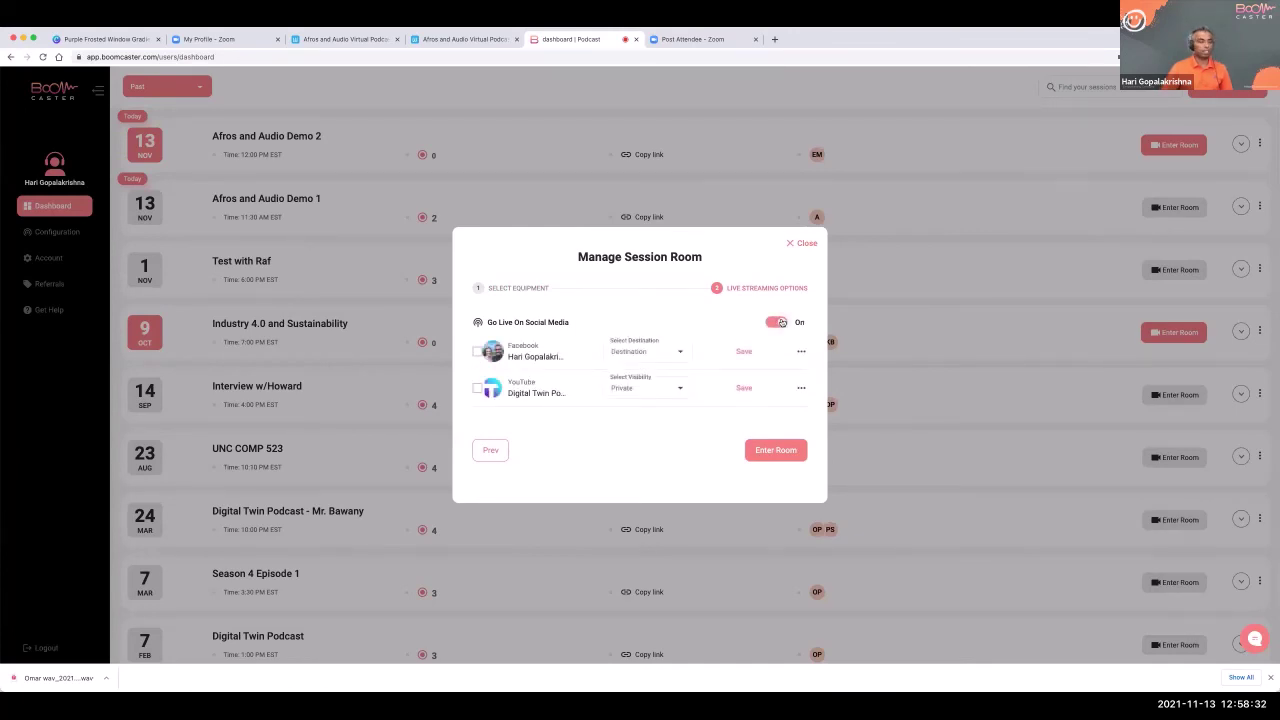
{"action": "left_click", "coordinate": [678, 352]}
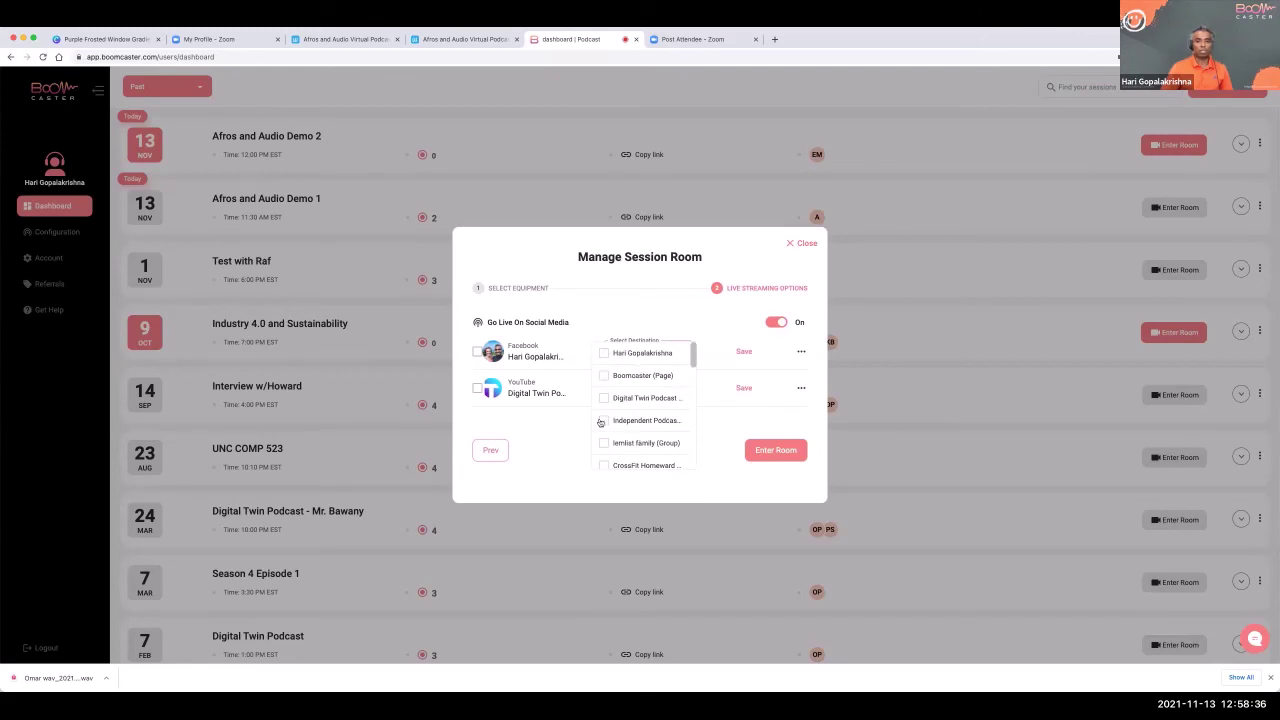
{"action": "left_click", "coordinate": [560, 431]}
{"action": "left_click", "coordinate": [640, 386]}
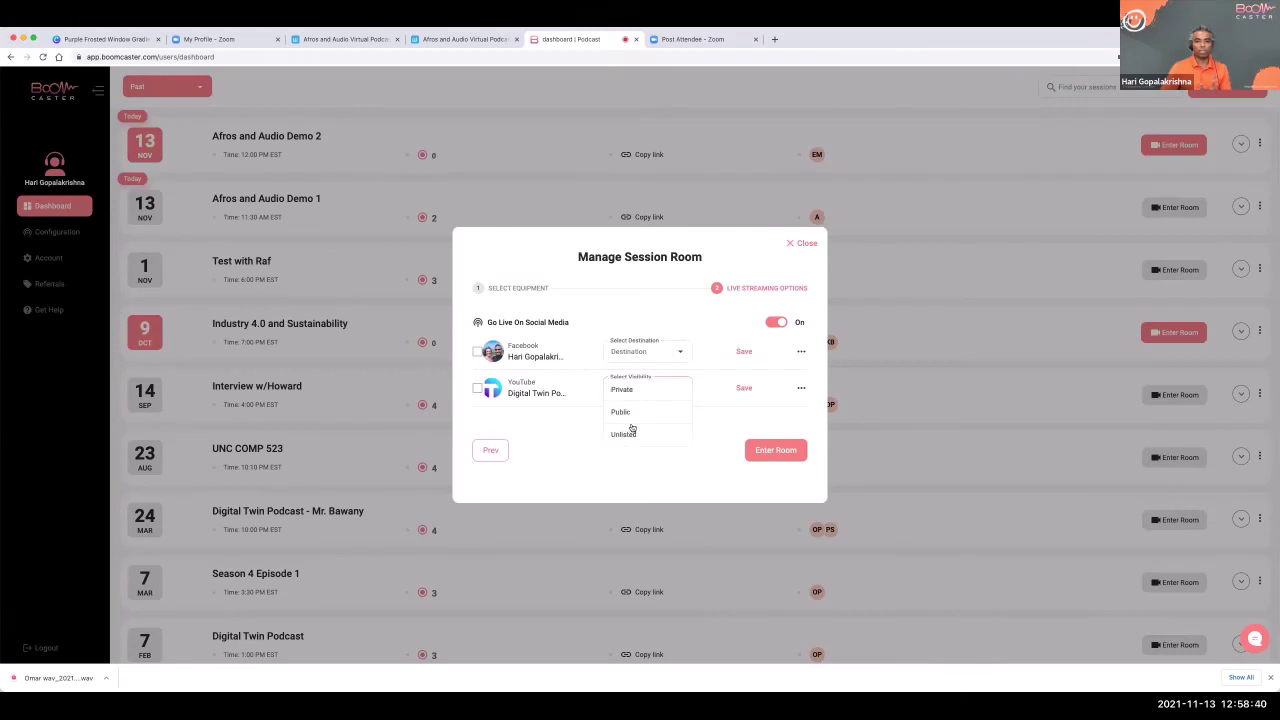
{"action": "left_click", "coordinate": [562, 435]}
View the title and description fields of the Facebook livestream configuration, and close it without saving
{"action": "left_click", "coordinate": [477, 351]}
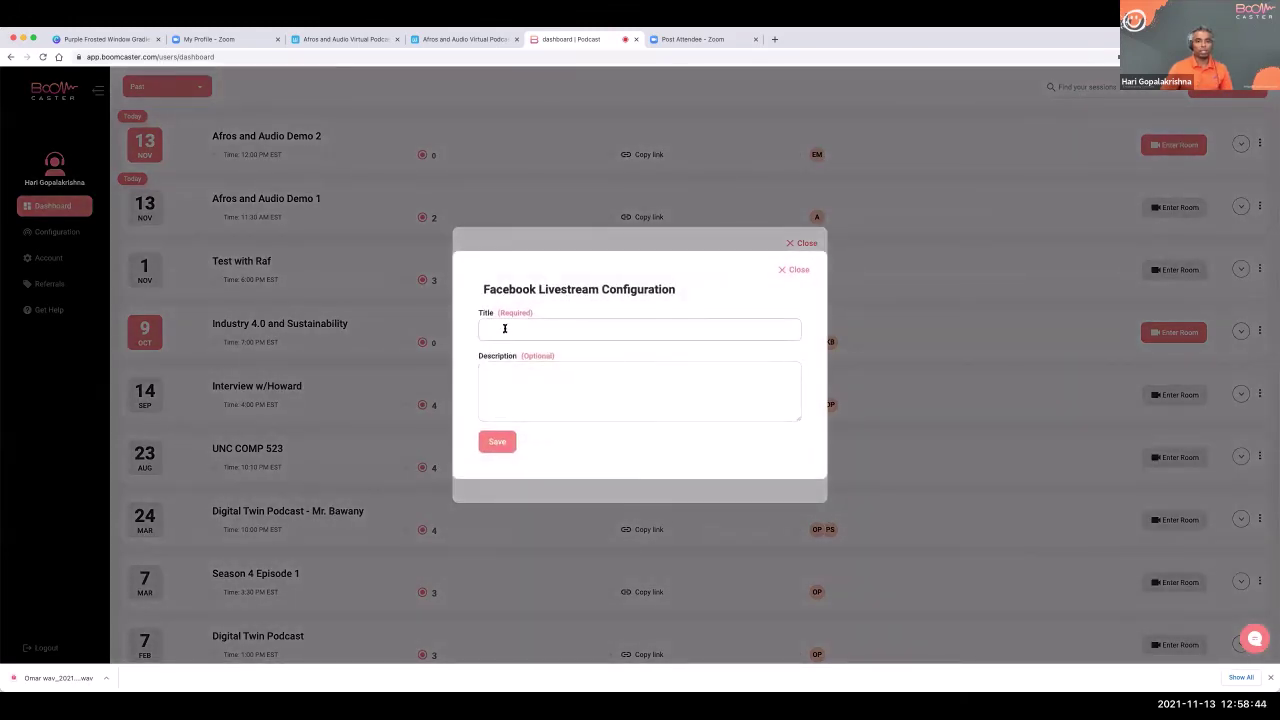
{"action": "left_click", "coordinate": [505, 328]}
{"action": "key", "text": "Tab"}
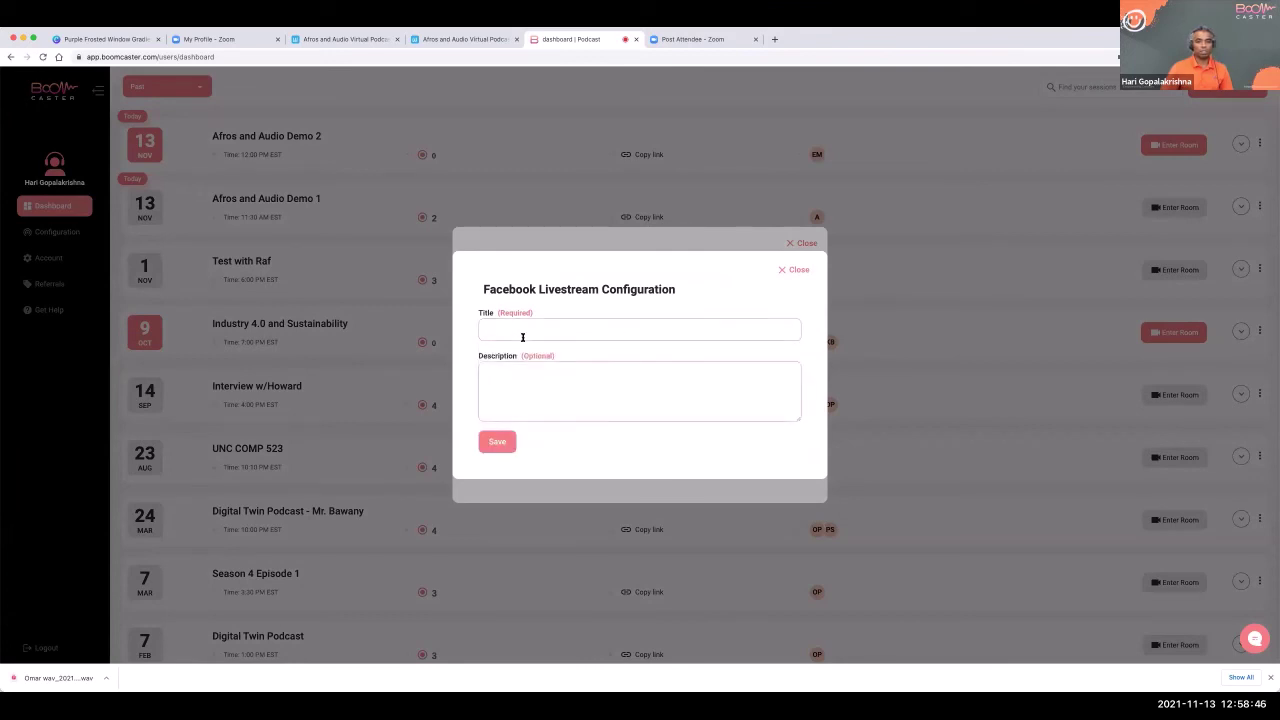
{"action": "left_click", "coordinate": [795, 270]}
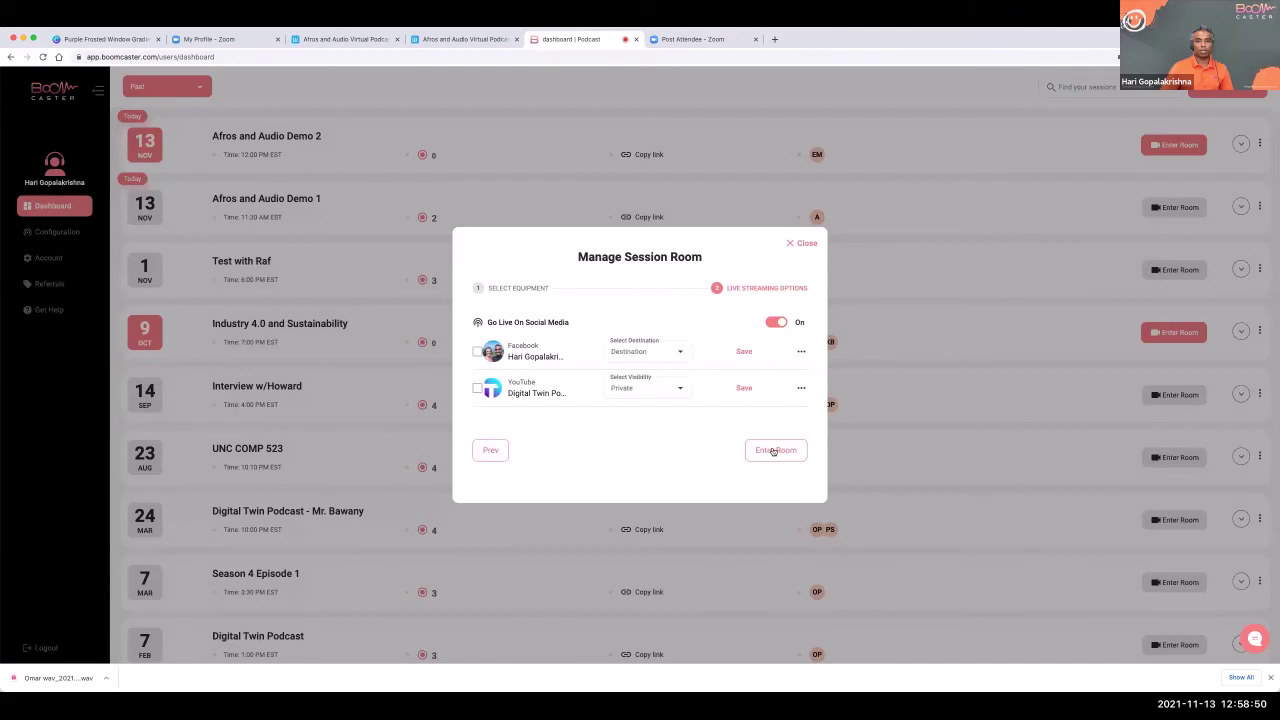
Enter the Afros and Audio Demo 2 session room and start recording from the green room
{"action": "left_click", "coordinate": [773, 451]}
{"action": "left_click", "coordinate": [668, 255]}
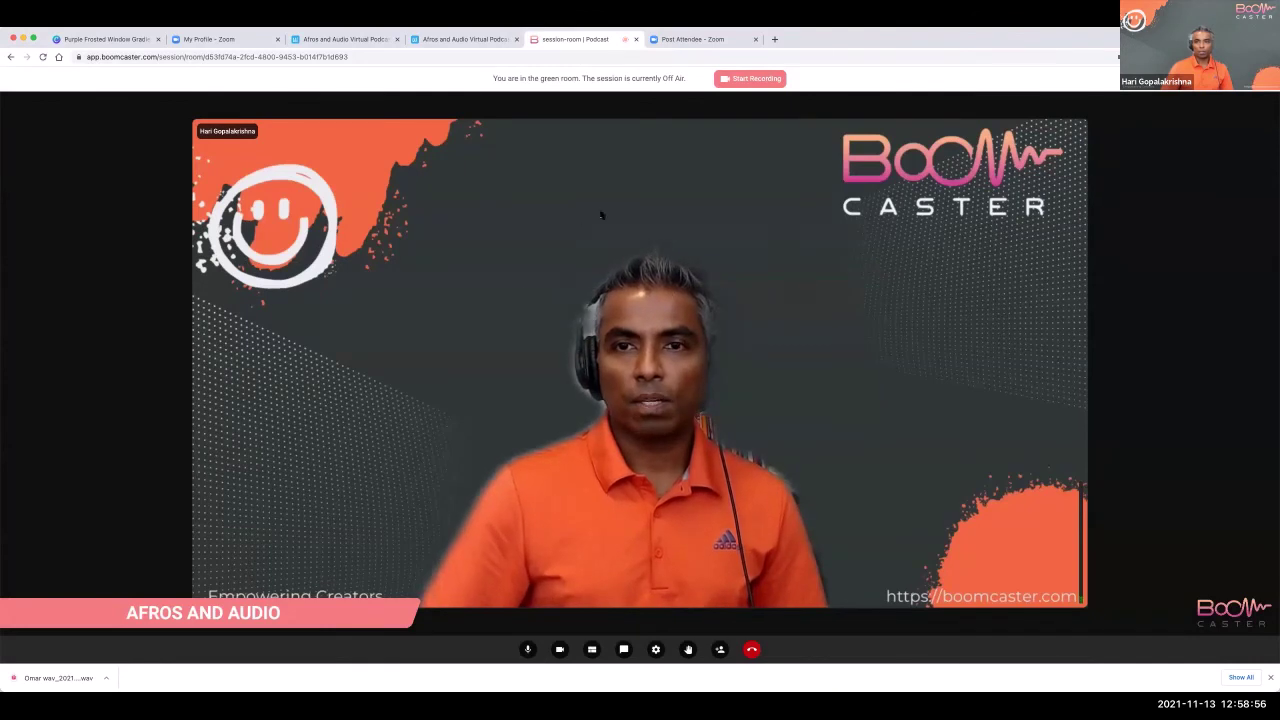
{"action": "left_click", "coordinate": [752, 80]}
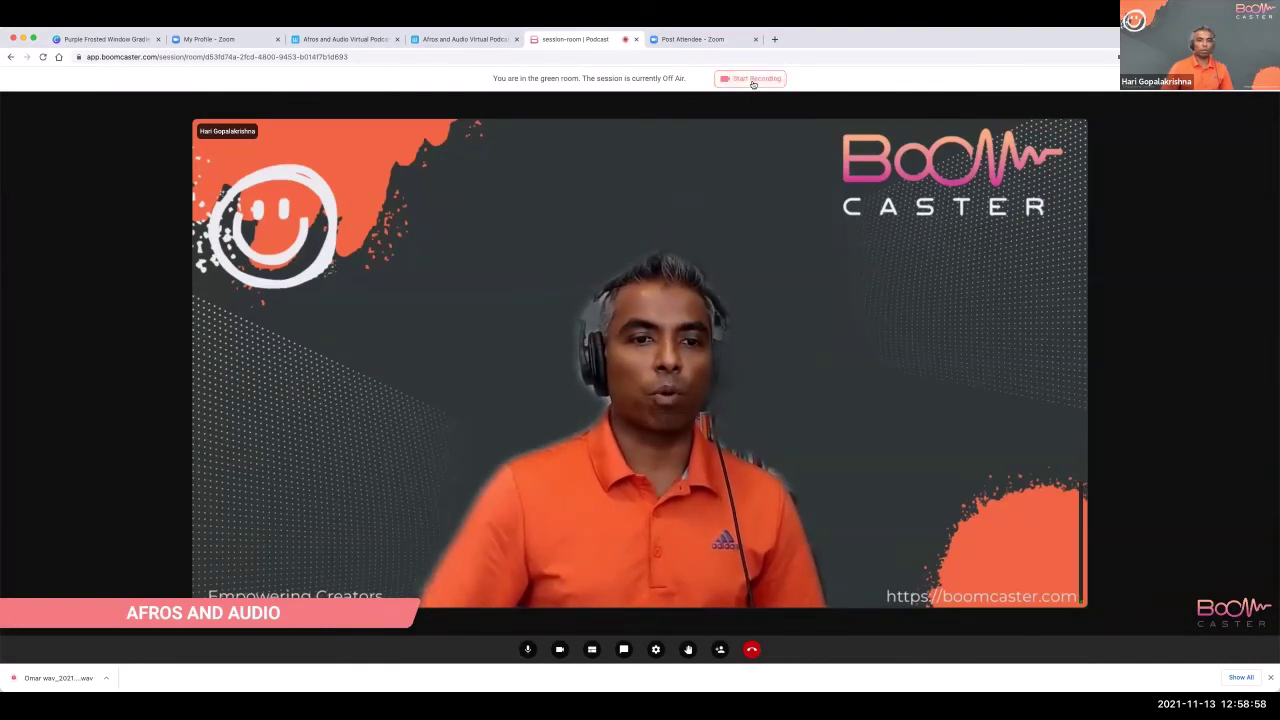